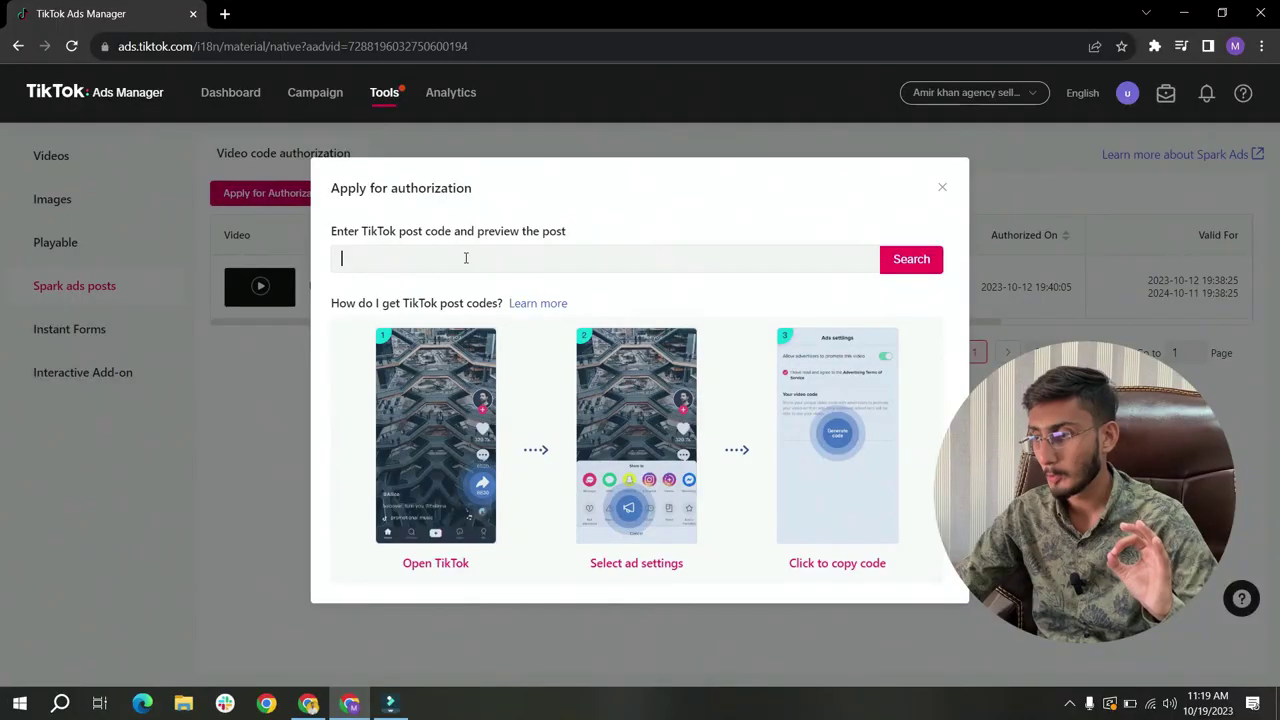
- Paste the TikTok post code into the authorization field and search for the post
click(463, 257)
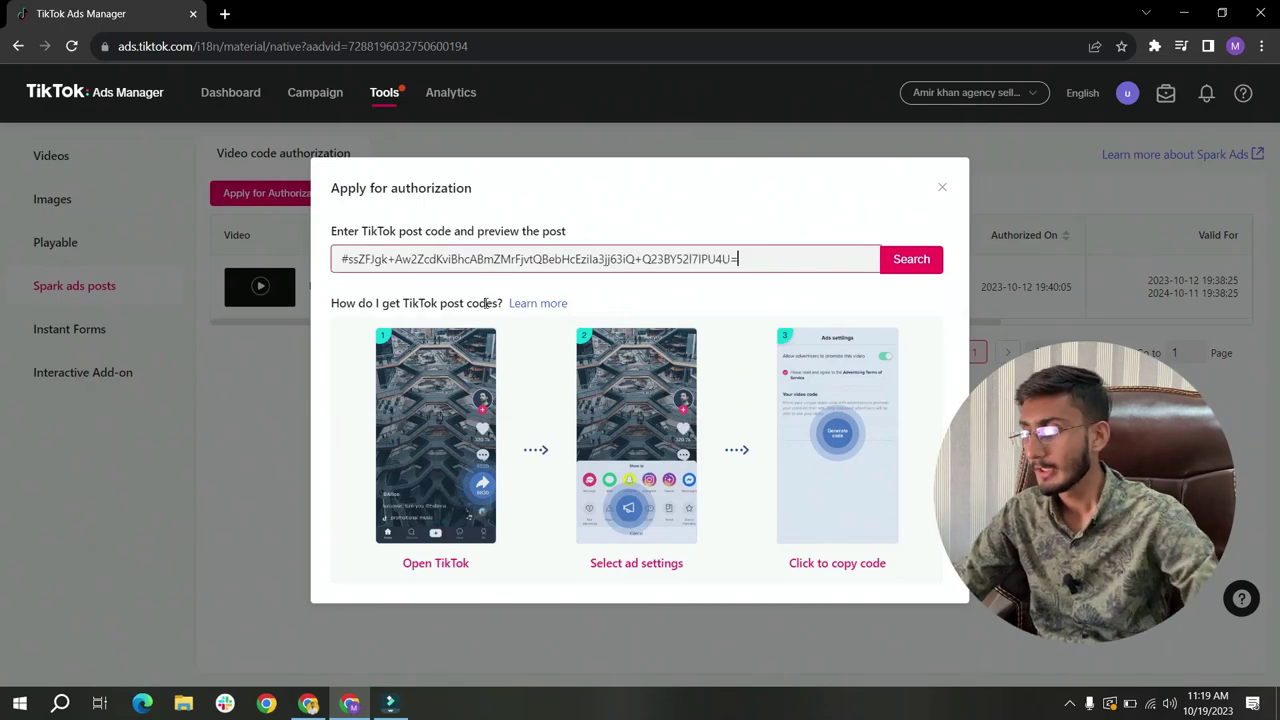
click(900, 261)
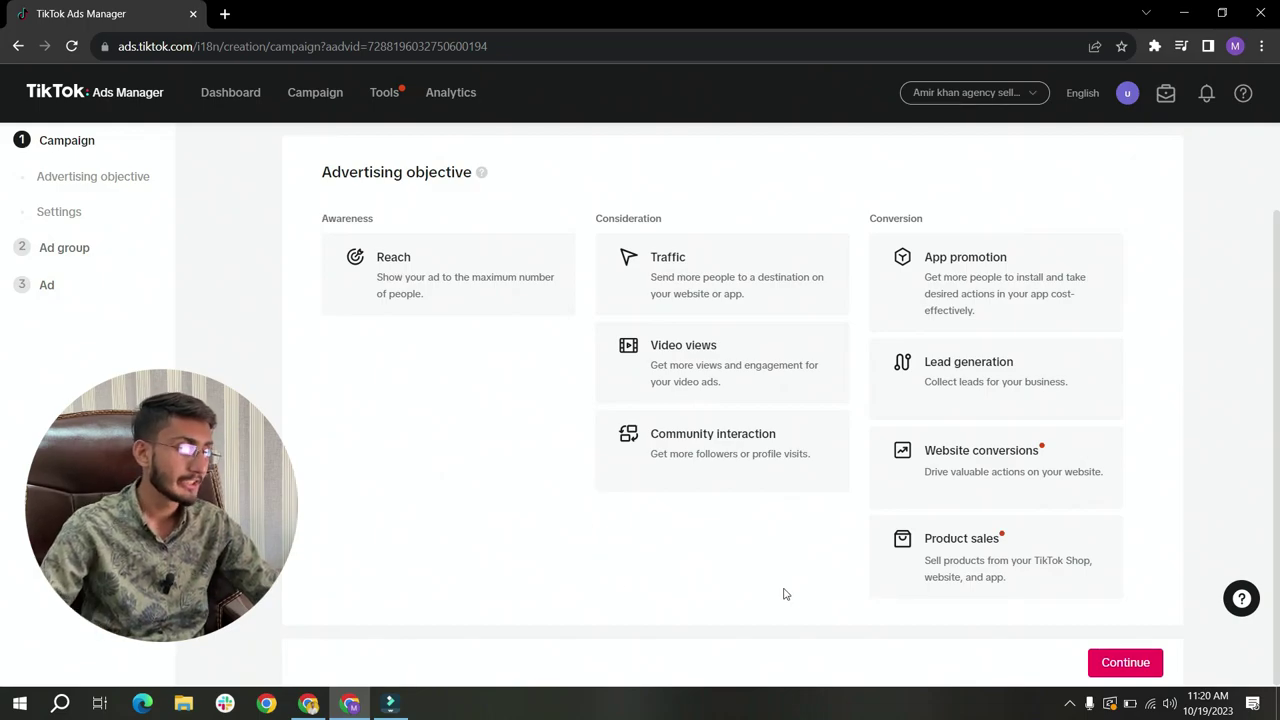
- Choose the Website conversions objective, name the campaign Product1, and continue to the ad group
click(988, 477)
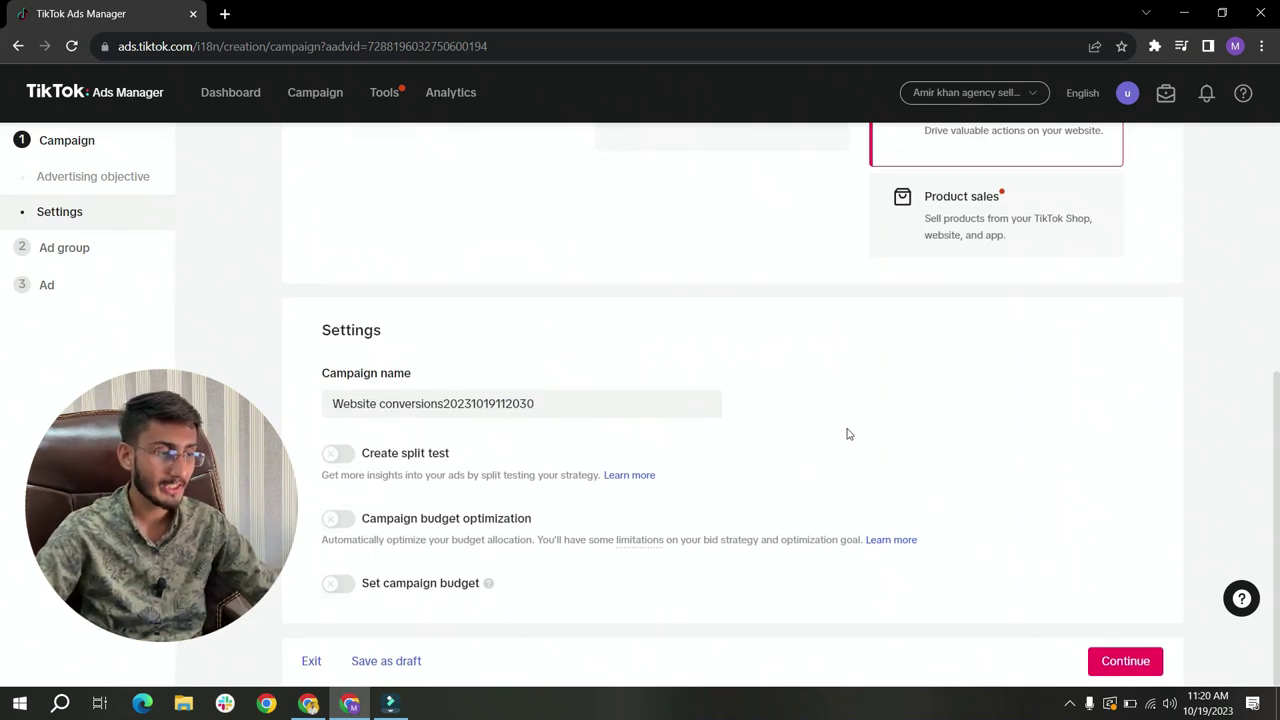
double_click(408, 405)
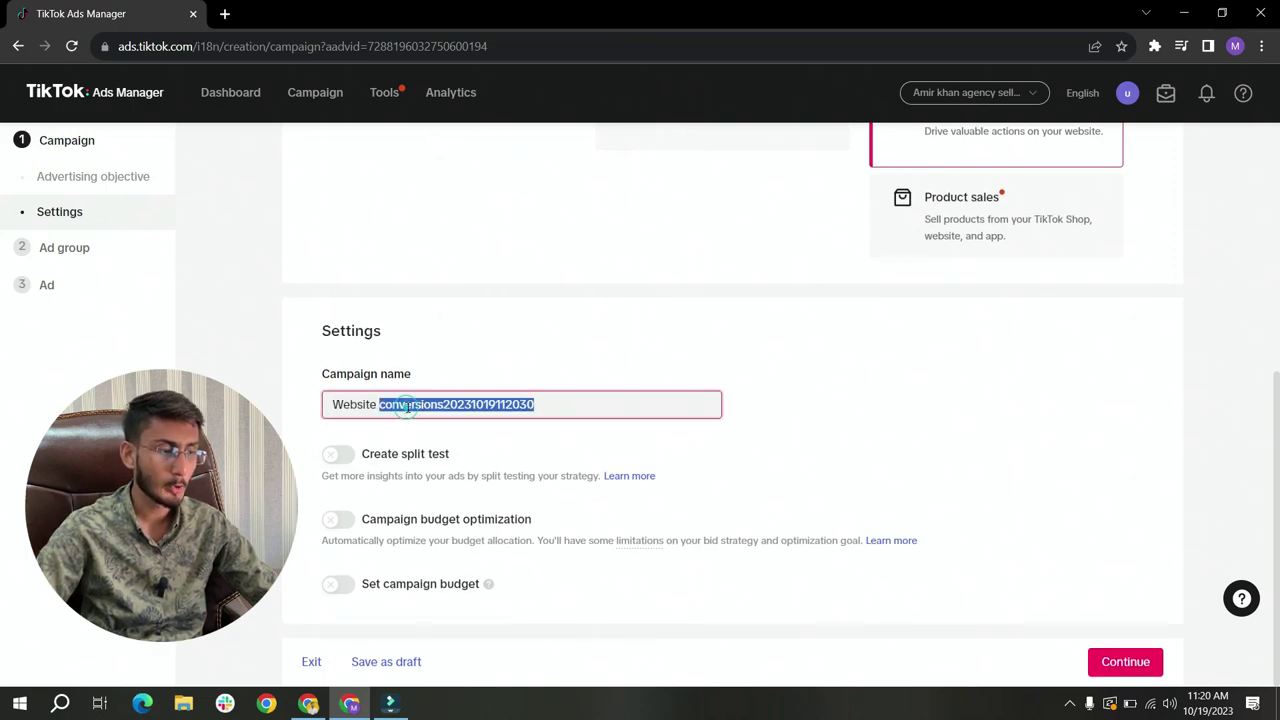
key(ctrl+a)
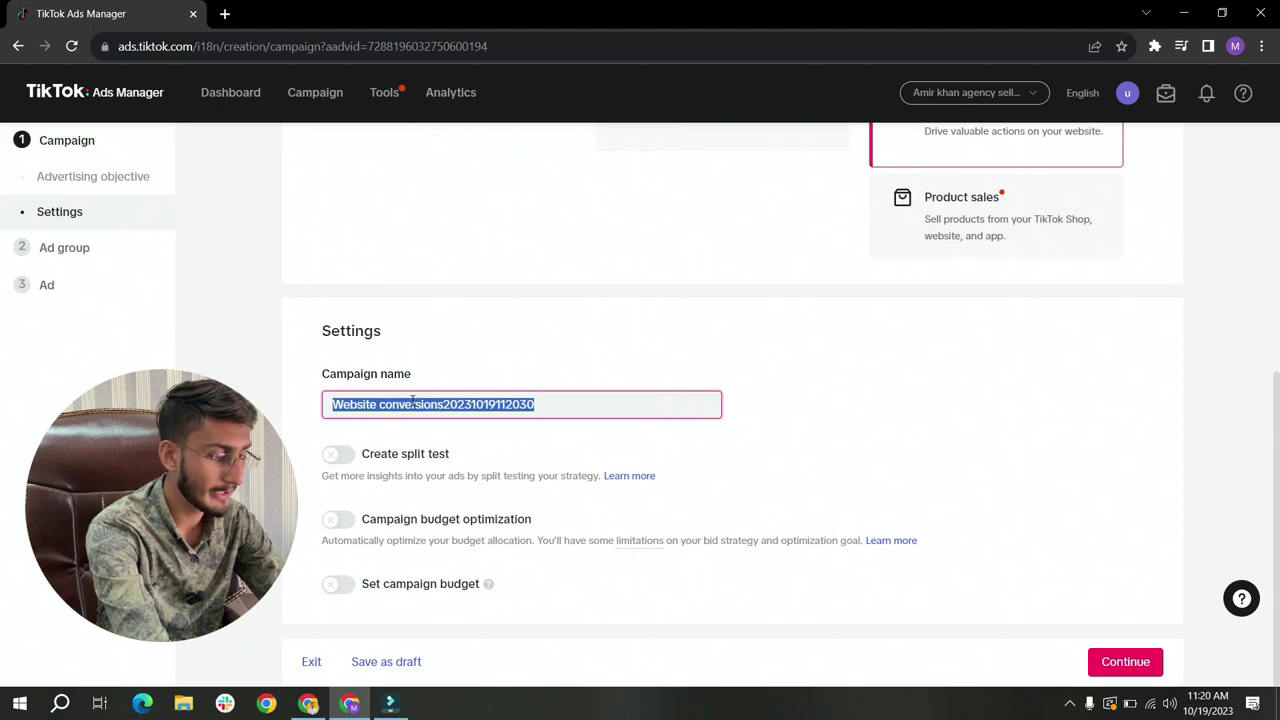
text(Product1)
key(ctrl+a)
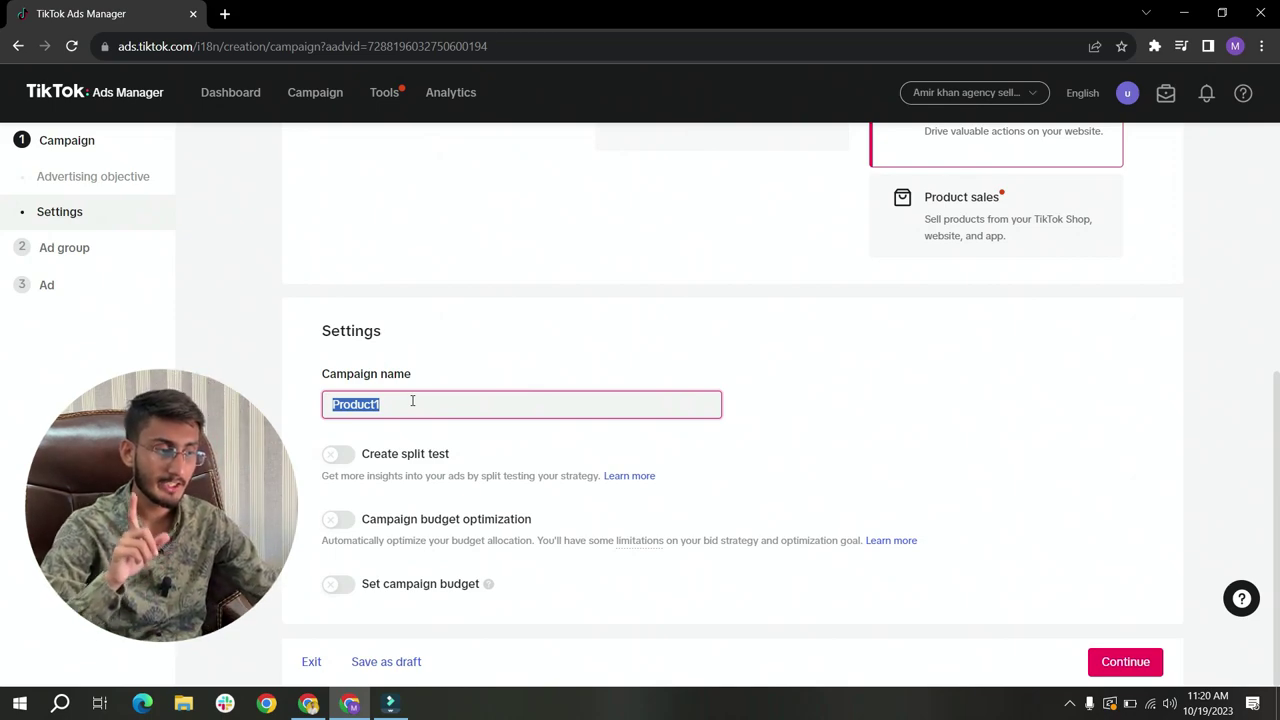
click(517, 437)
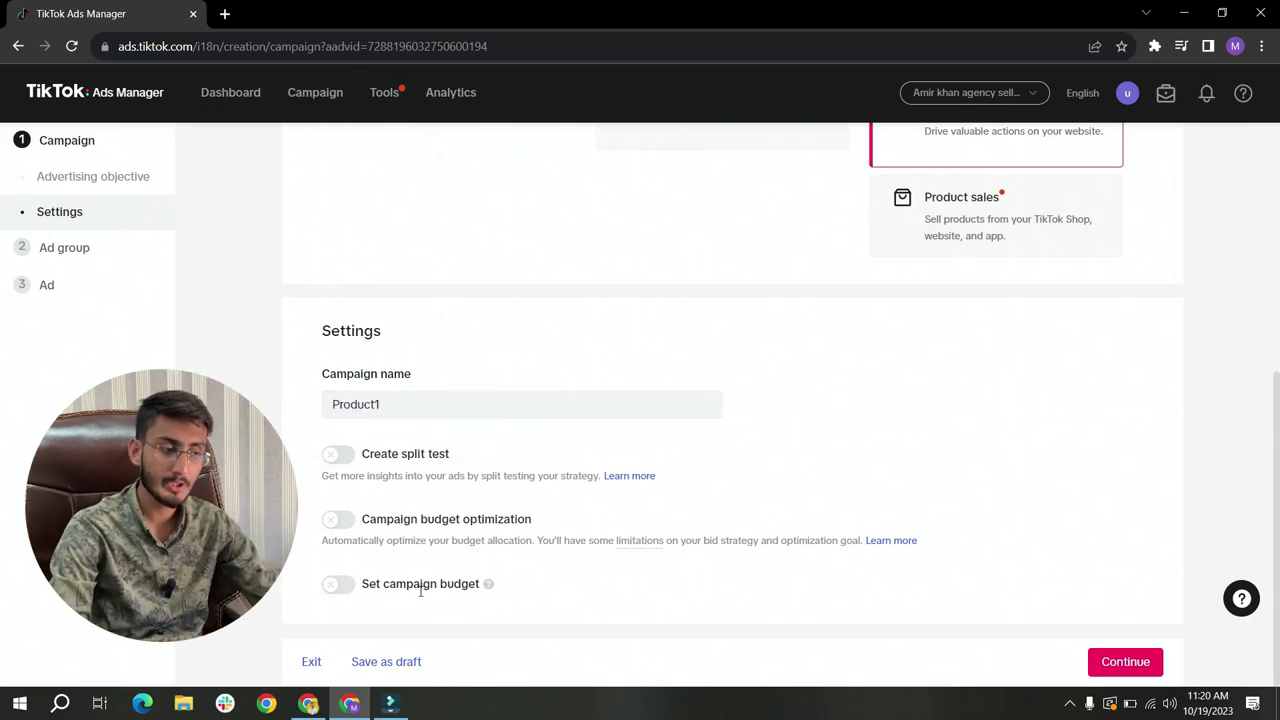
click(1132, 664)
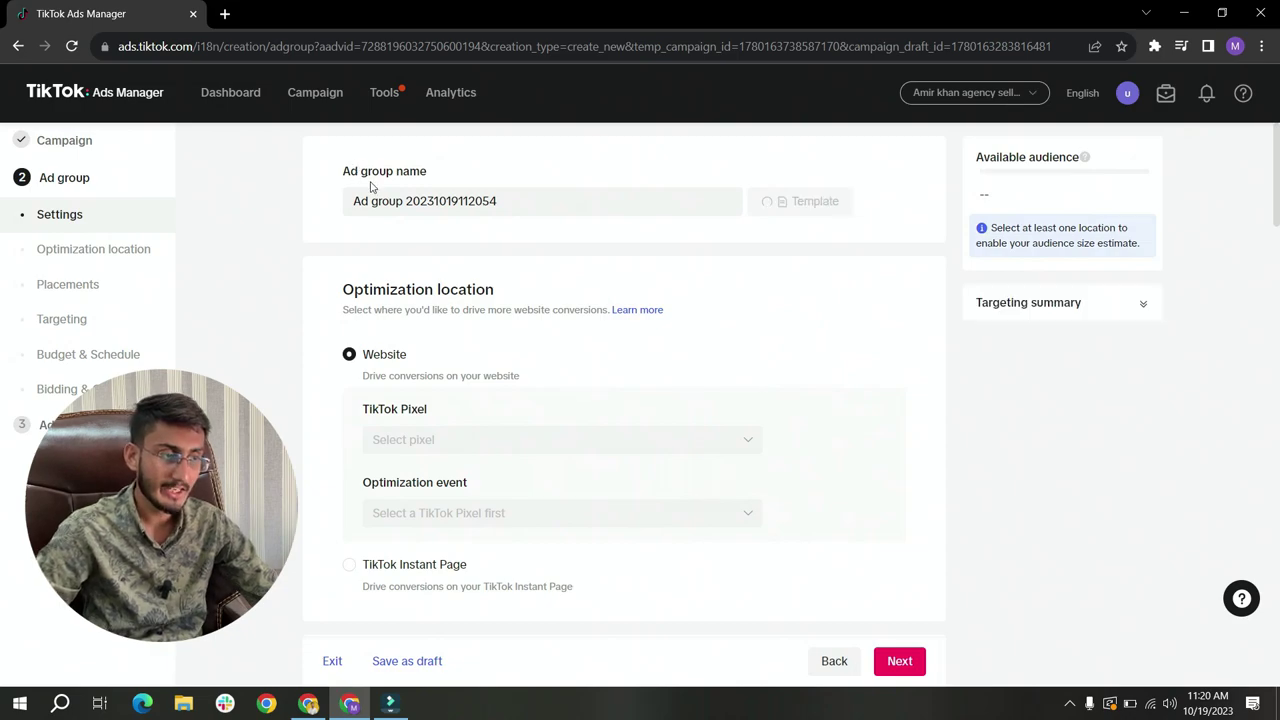
- Replace the timestamped ad group name with Product1 and dismiss the naming template tip
click(520, 200)
double_click(380, 201)
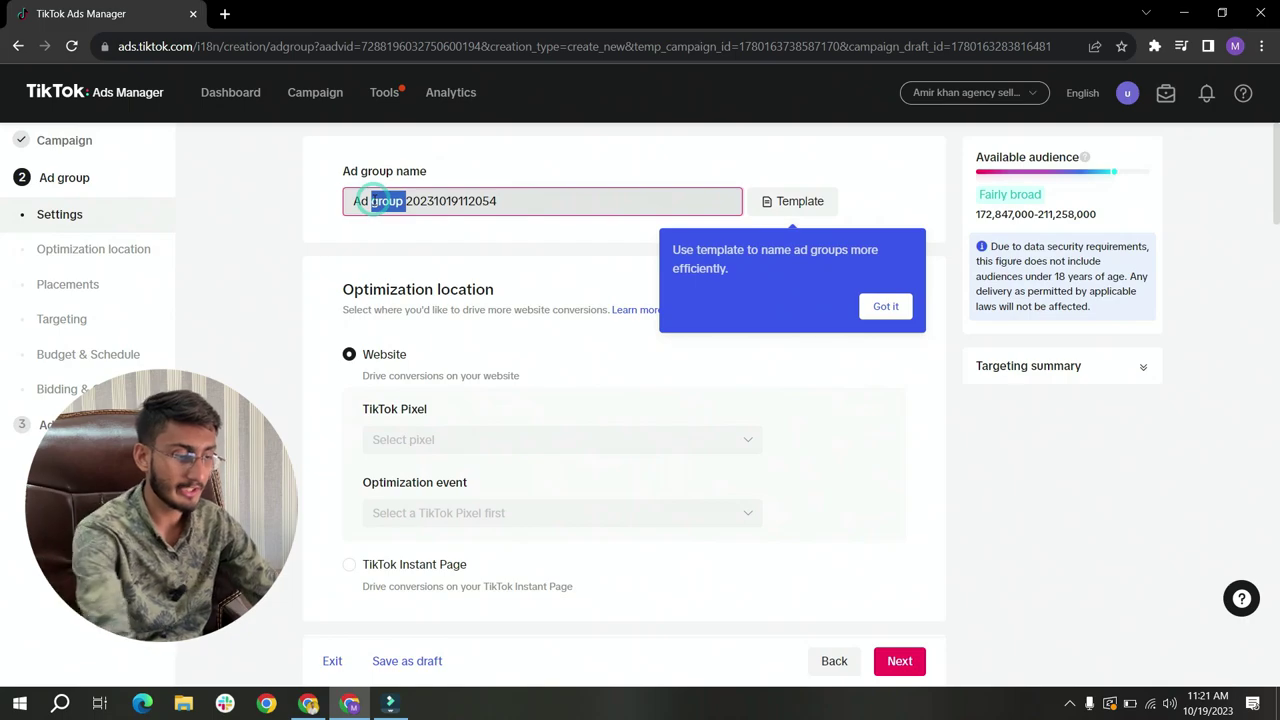
click(375, 201)
text(Product1)
click(395, 246)
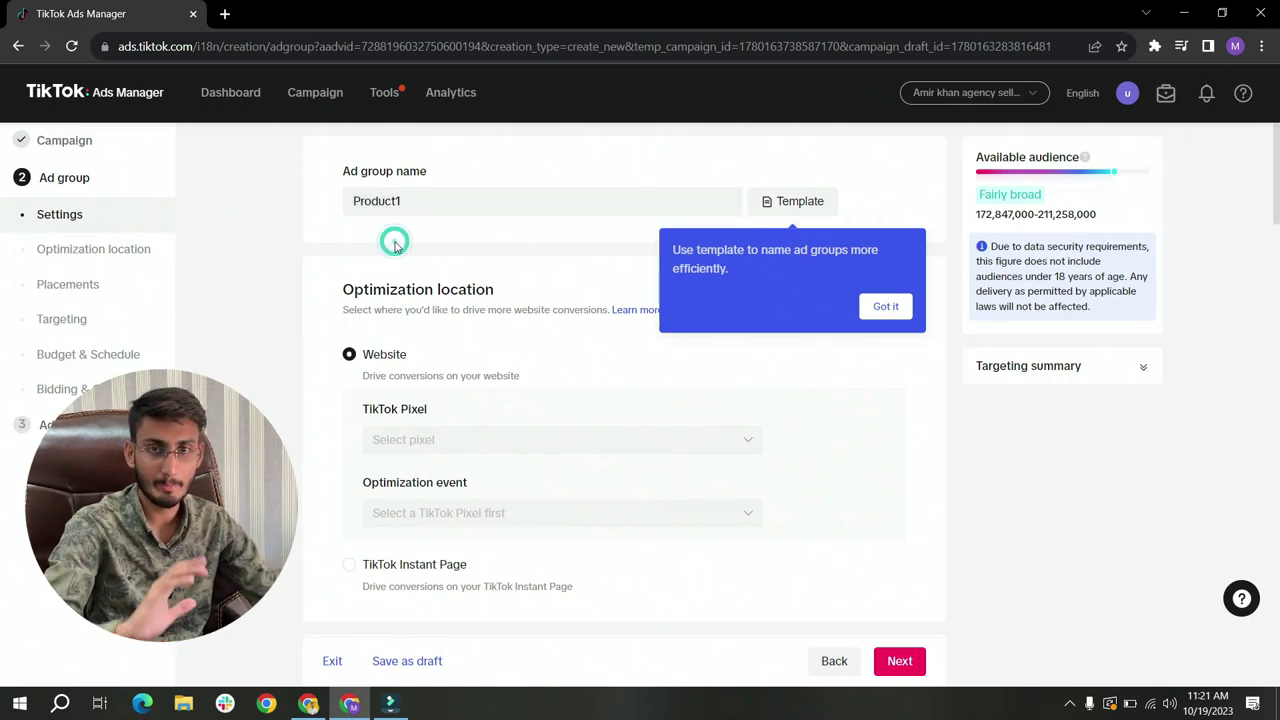
click(890, 310)
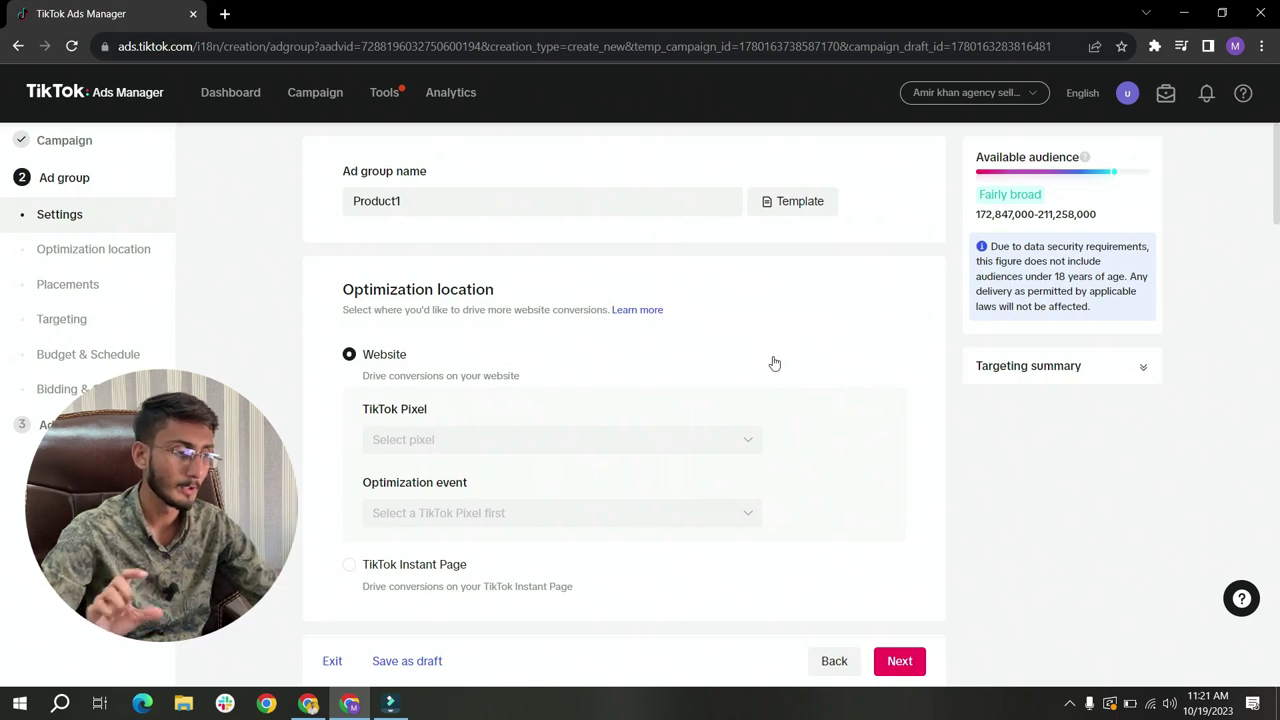
scroll(751, 363, down, 2)
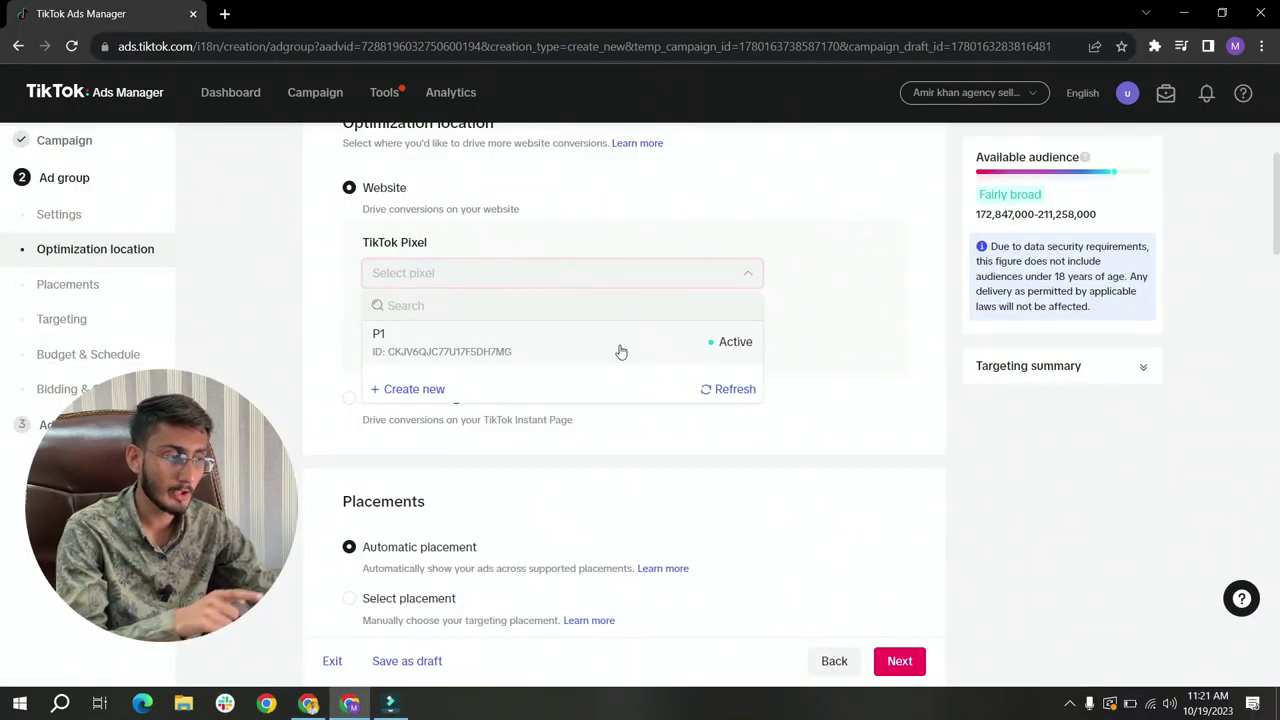
- Use pixel P1 and set the optimization event to Place an Order
click(727, 349)
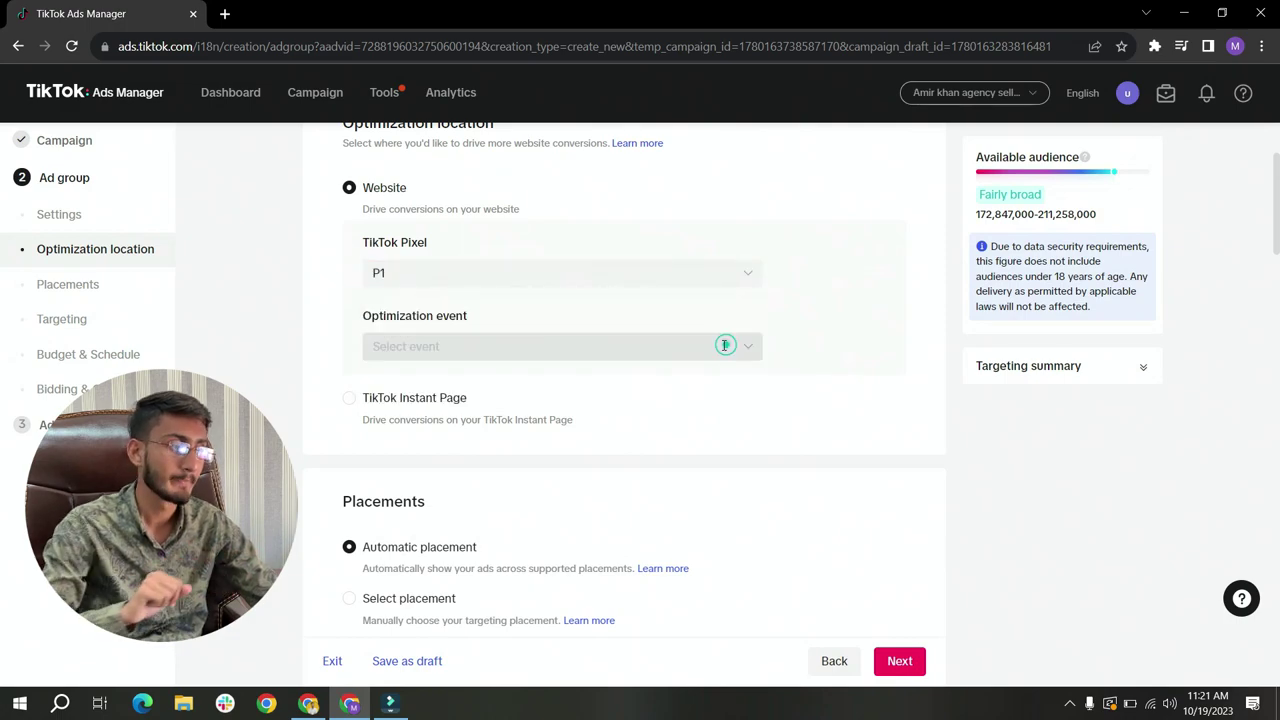
click(496, 349)
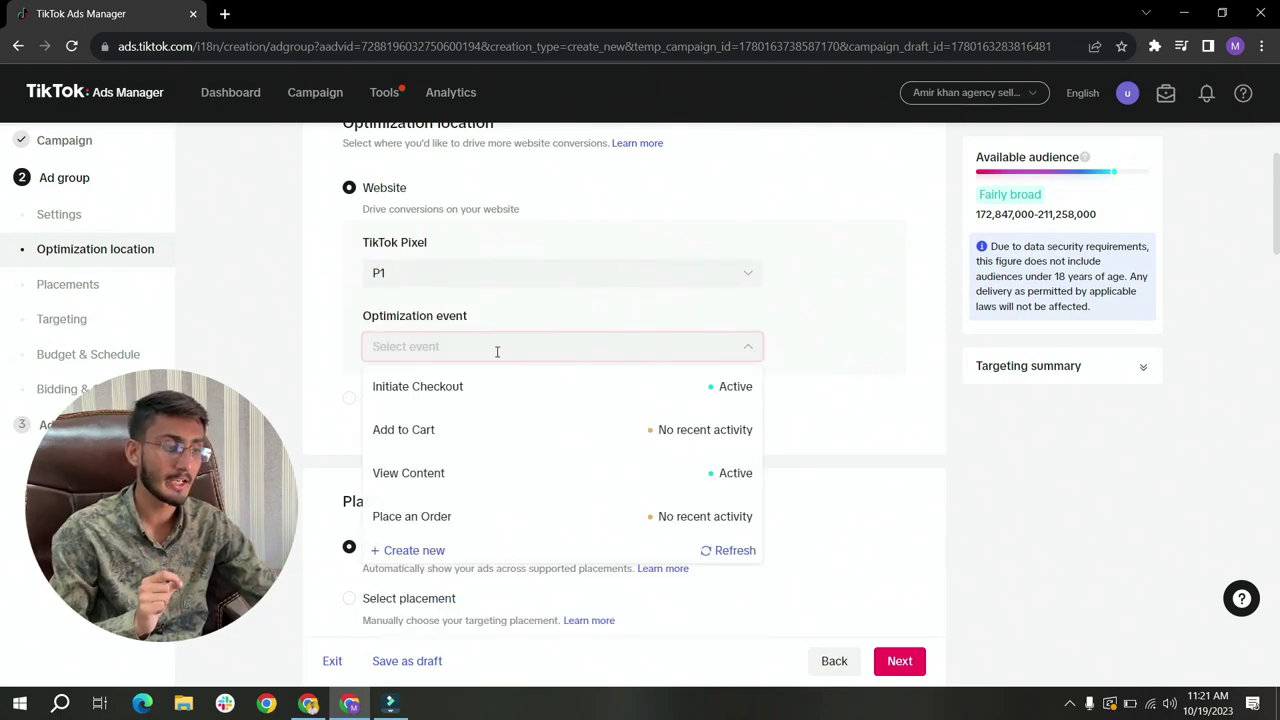
scroll(480, 470, down, 1)
click(491, 437)
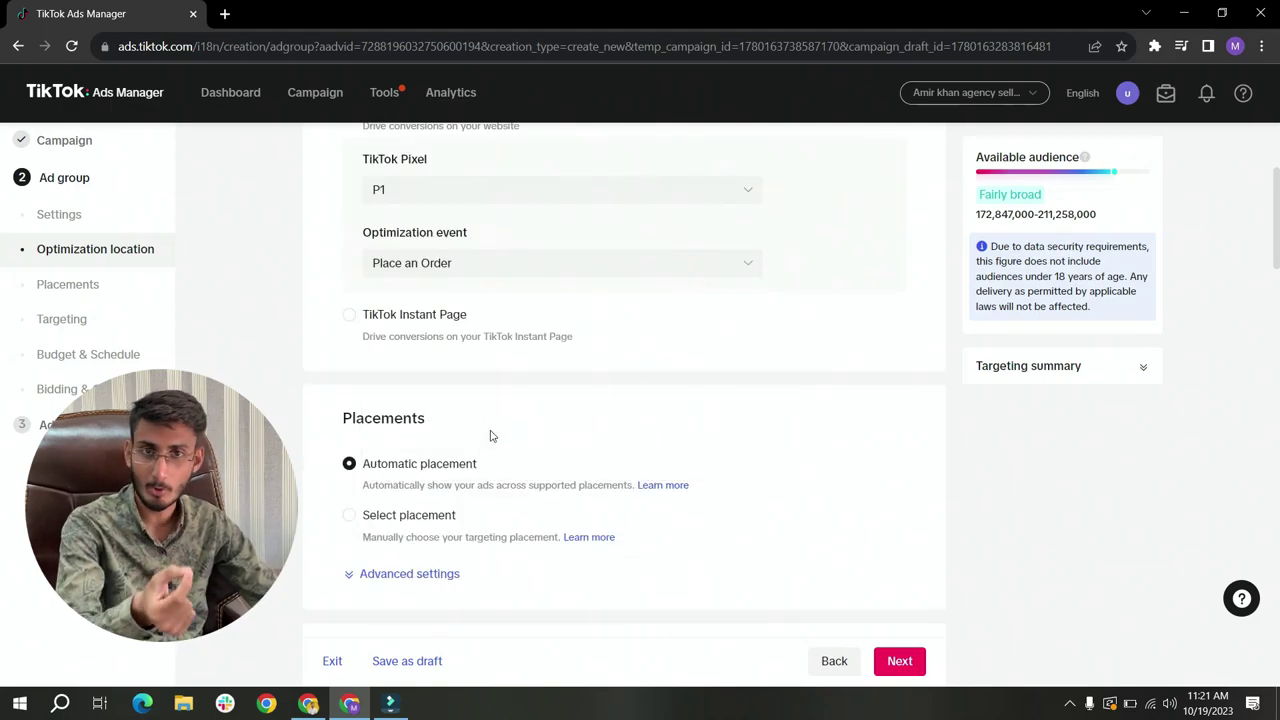
scroll(515, 432, down, 2)
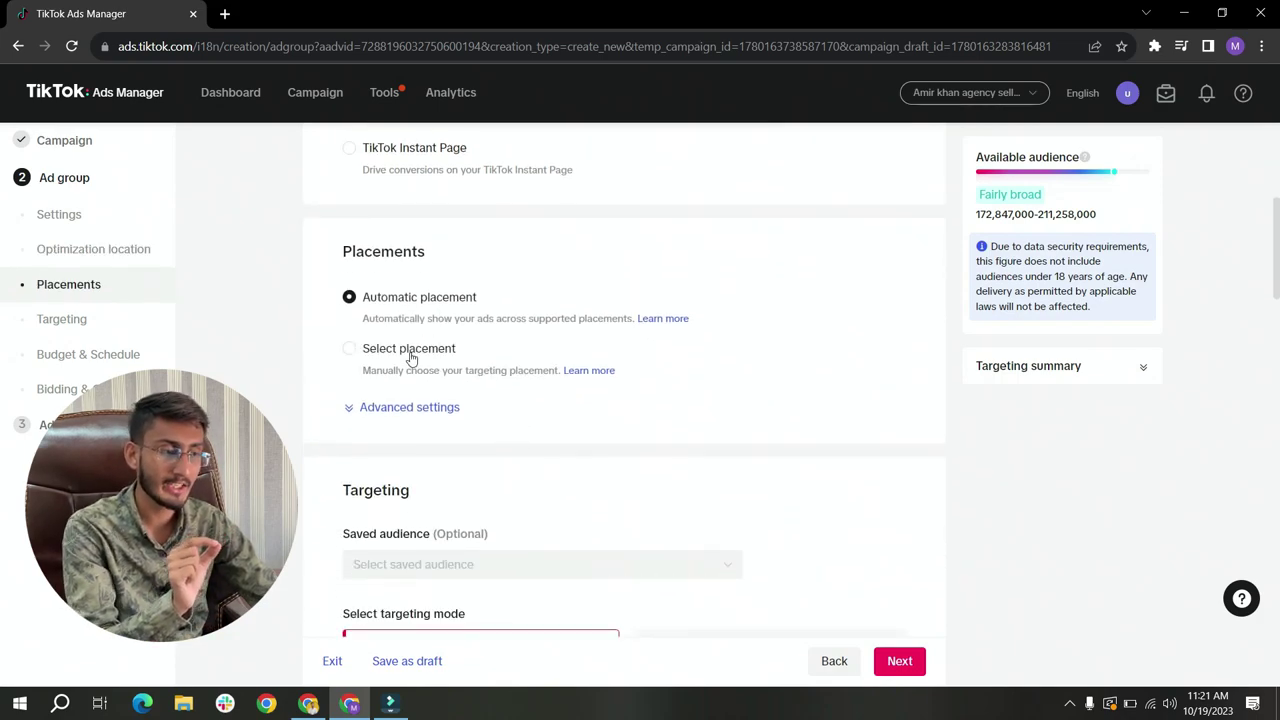
- Switch to manual placement on TikTok only, unchecking Global App Bundle and Pangle
click(371, 353)
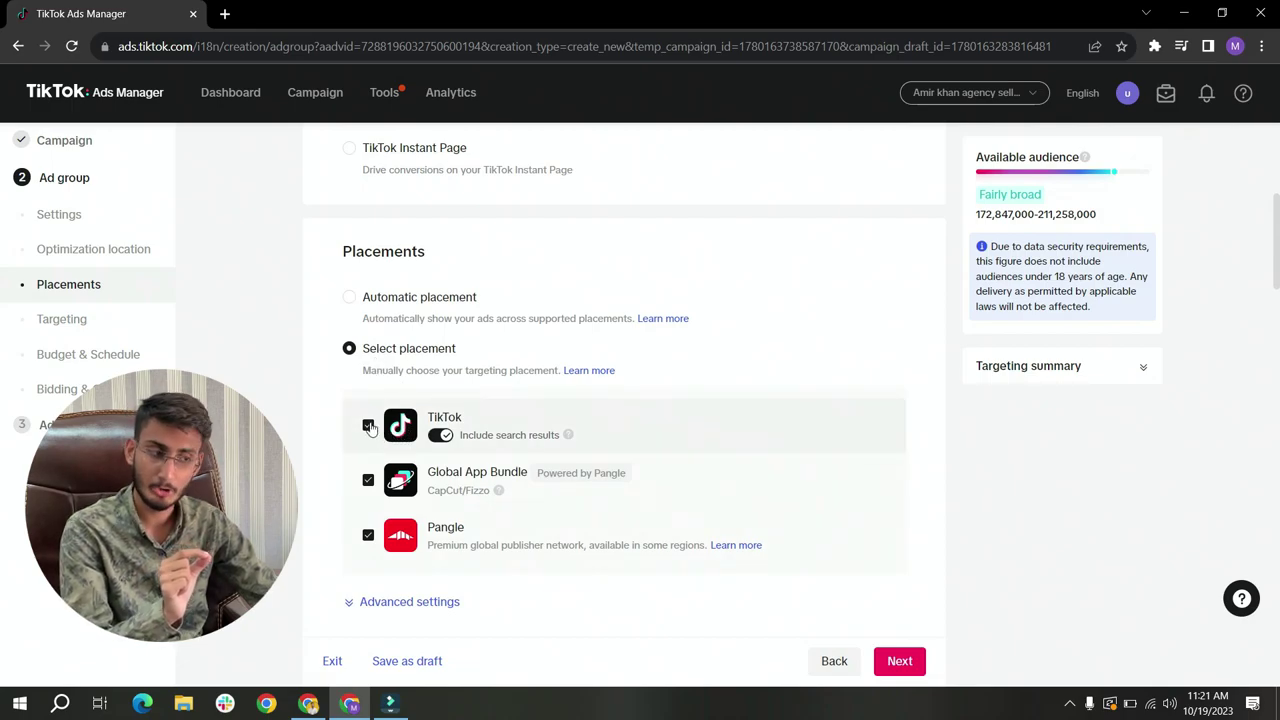
click(366, 482)
click(367, 535)
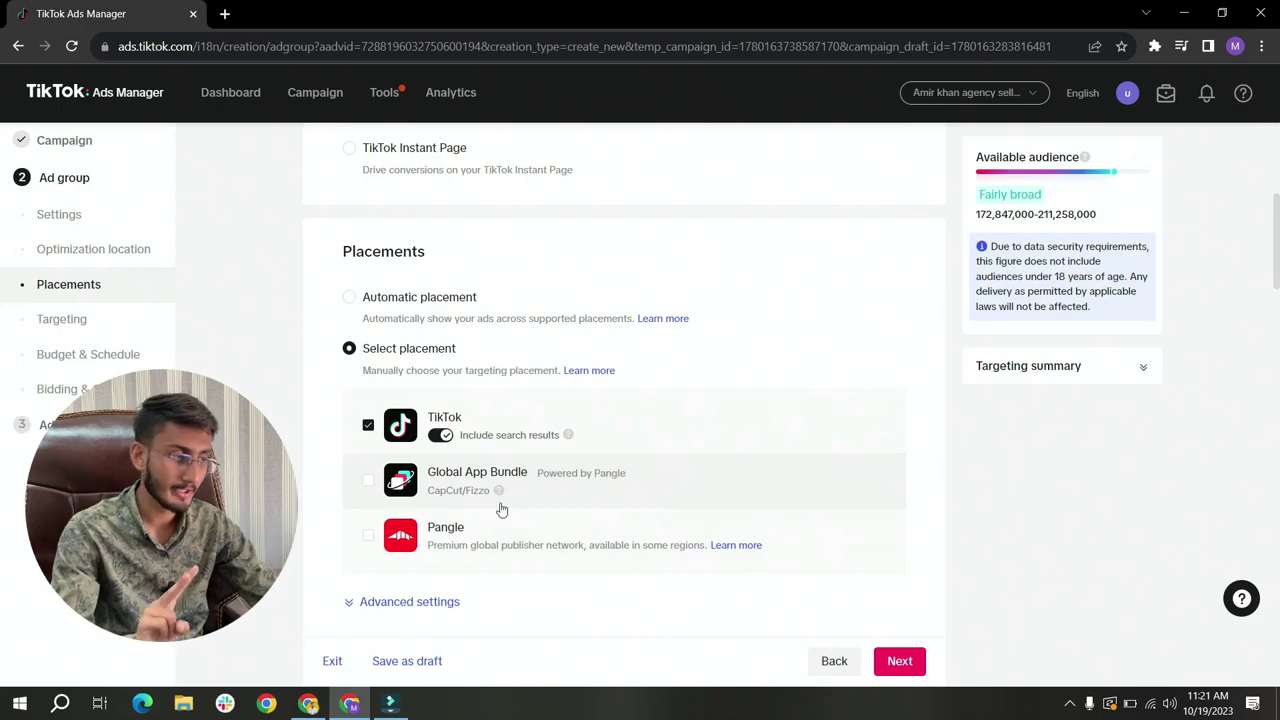
scroll(714, 508, down, 3)
scroll(716, 507, down, 3)
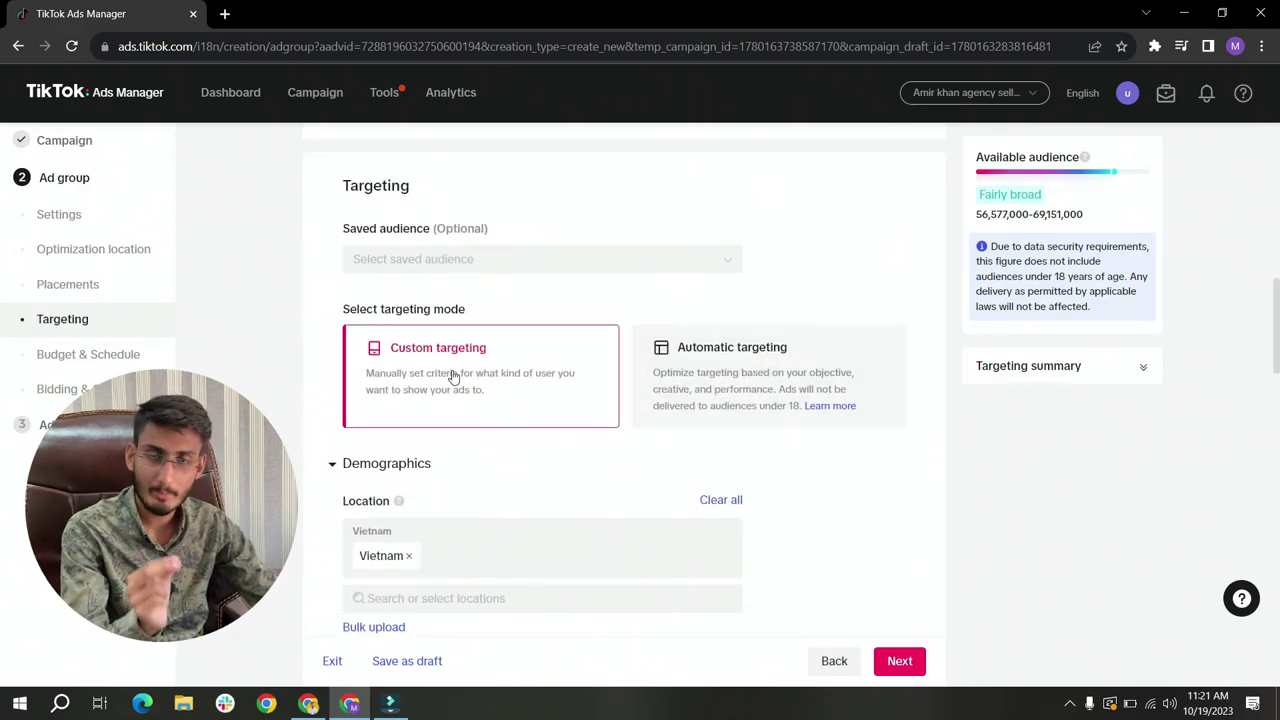
- Turn on automatic targeting and remove Vietnam from the target locations
scroll(449, 376, down, 1)
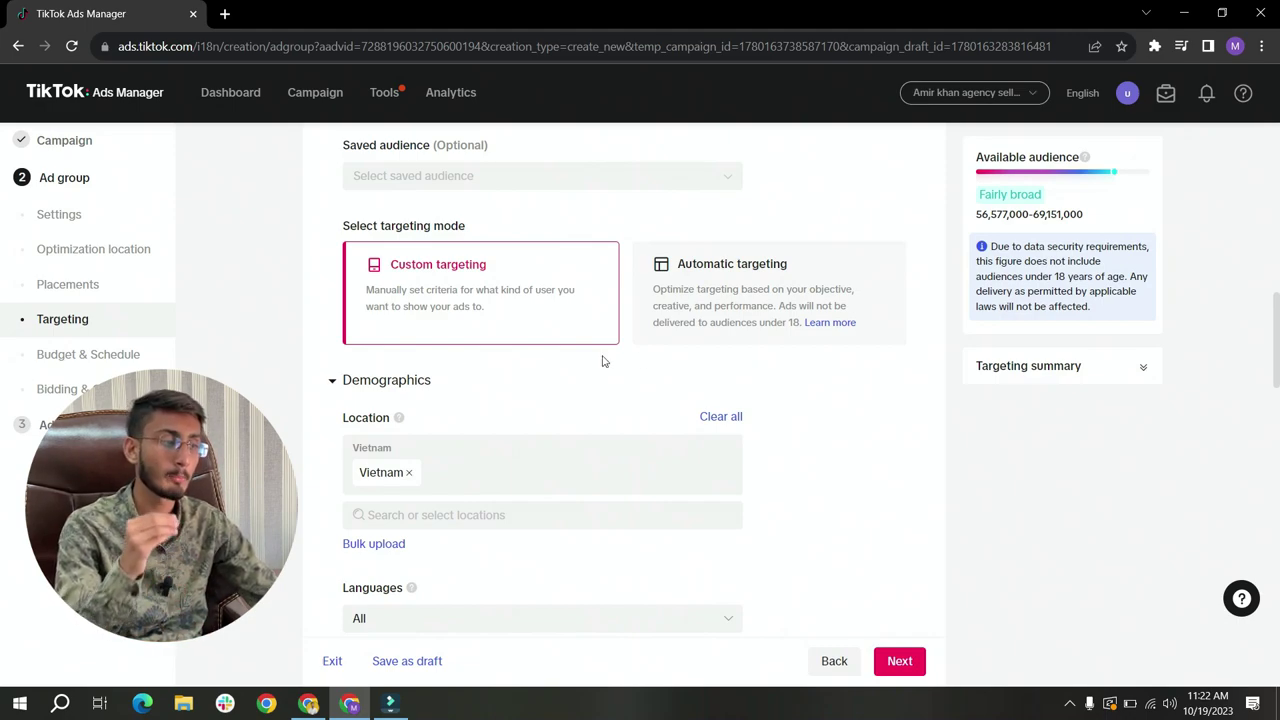
click(785, 305)
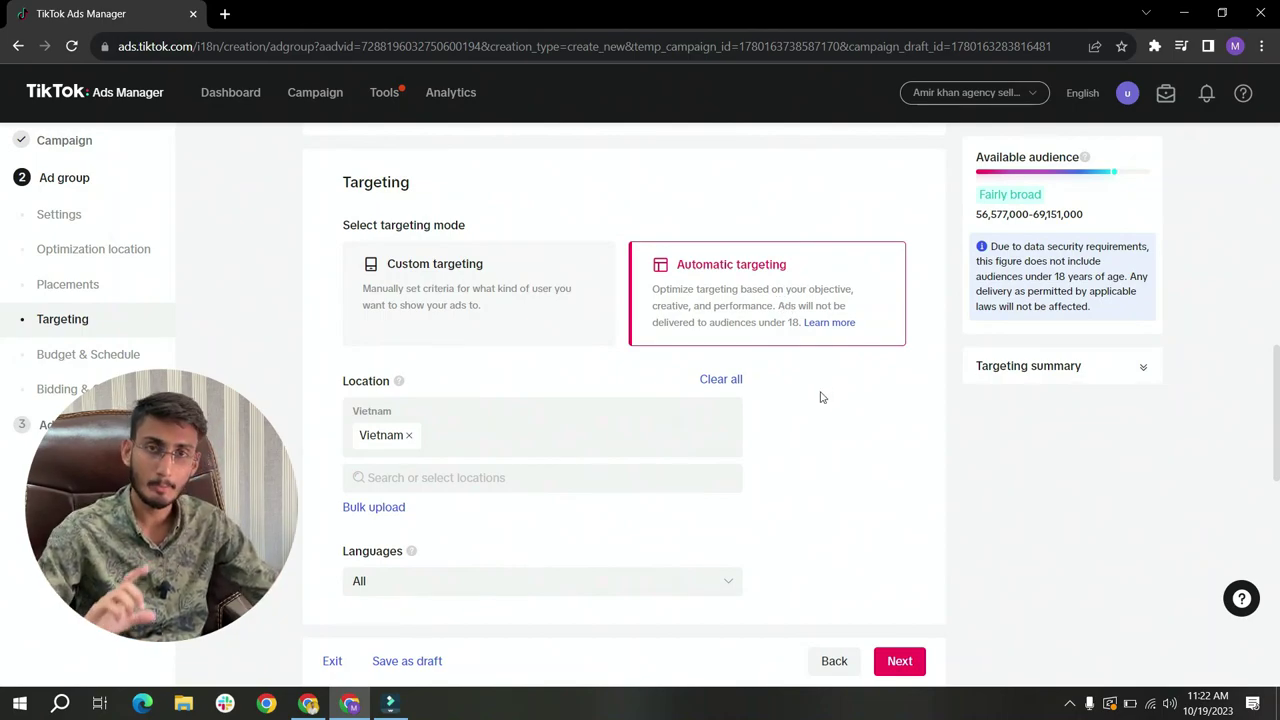
scroll(817, 398, down, 1)
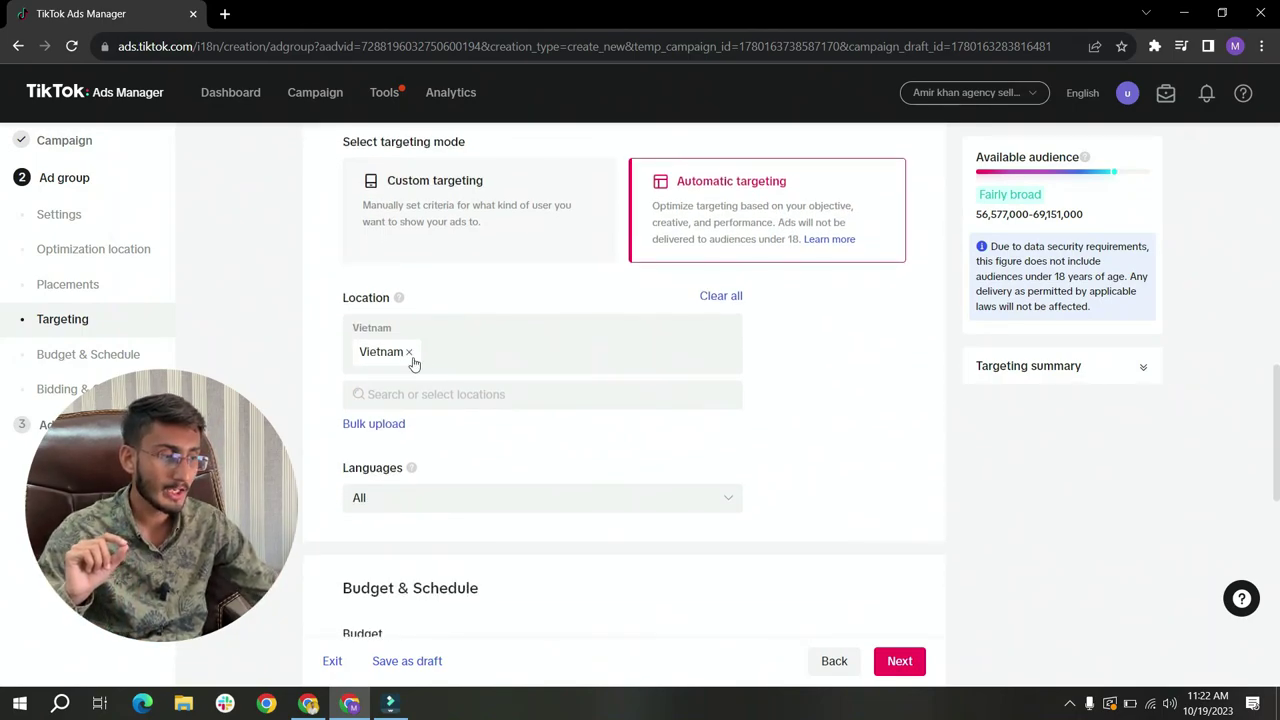
click(409, 352)
click(482, 331)
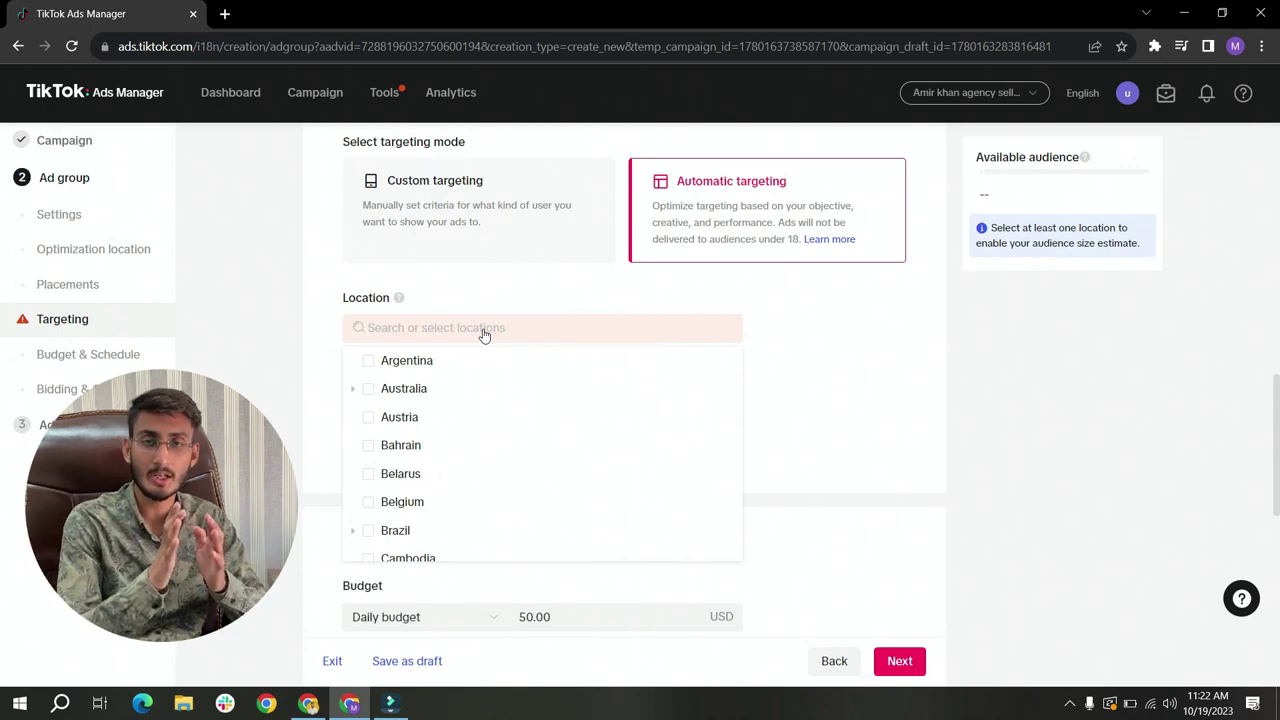
- Target Pakistan as the location, giving an estimated audience of 43,151,000–52,741,000
text(pakis)
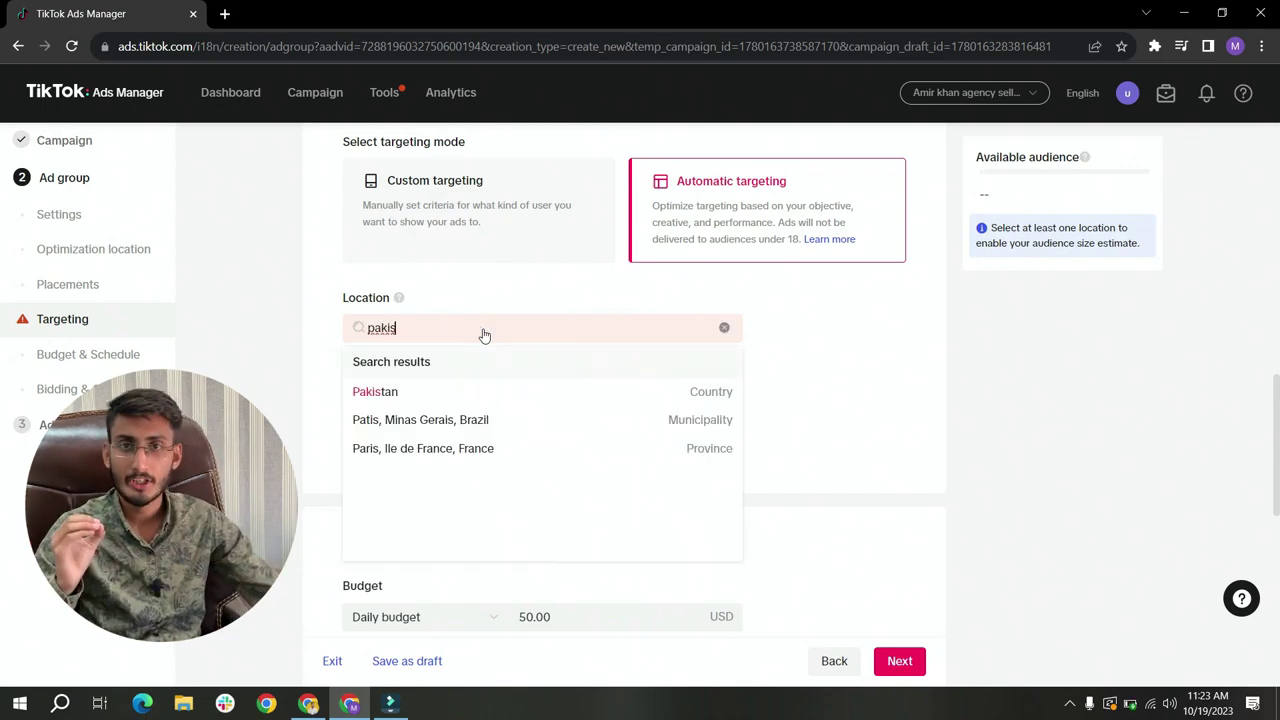
click(378, 393)
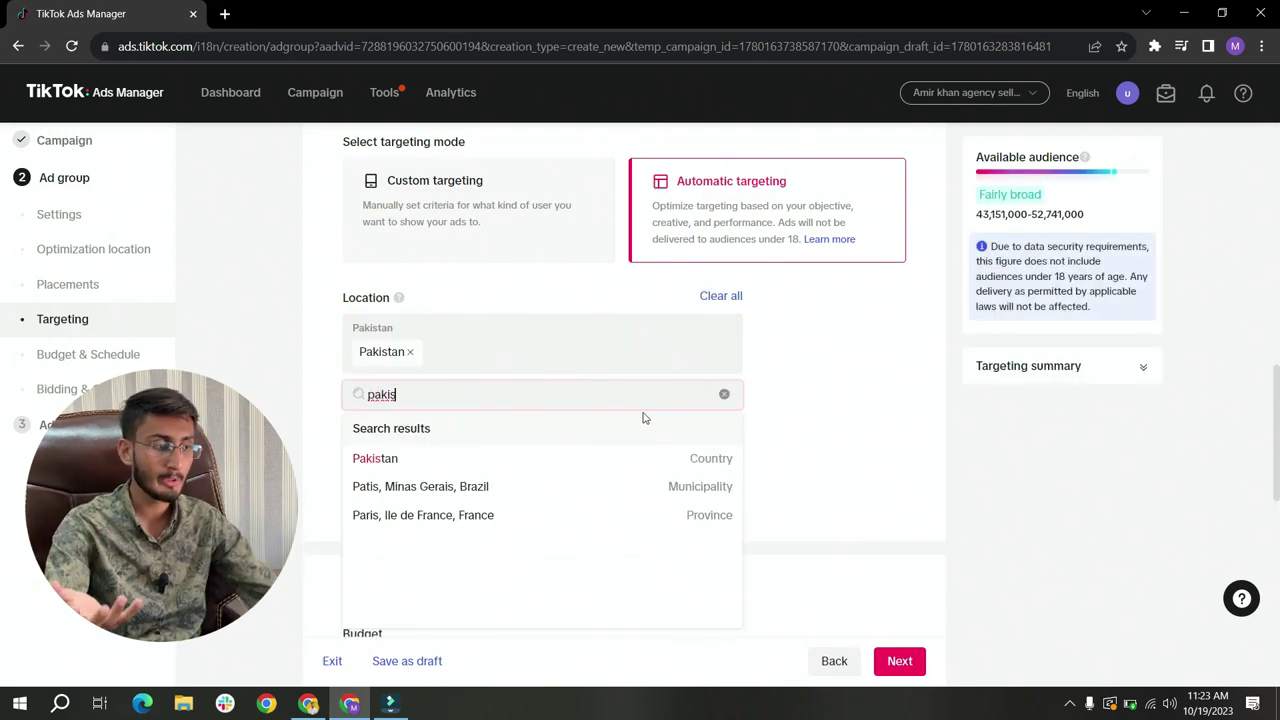
click(845, 420)
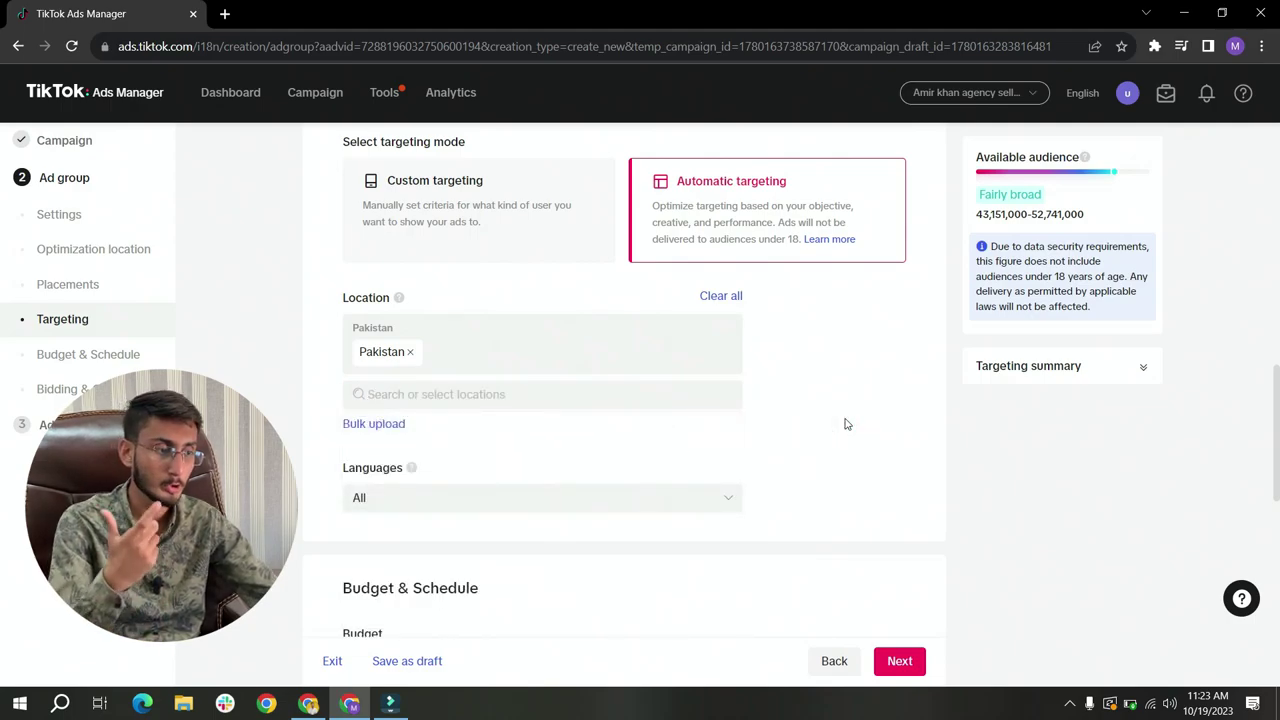
scroll(831, 402, down, 1)
scroll(830, 402, down, 1)
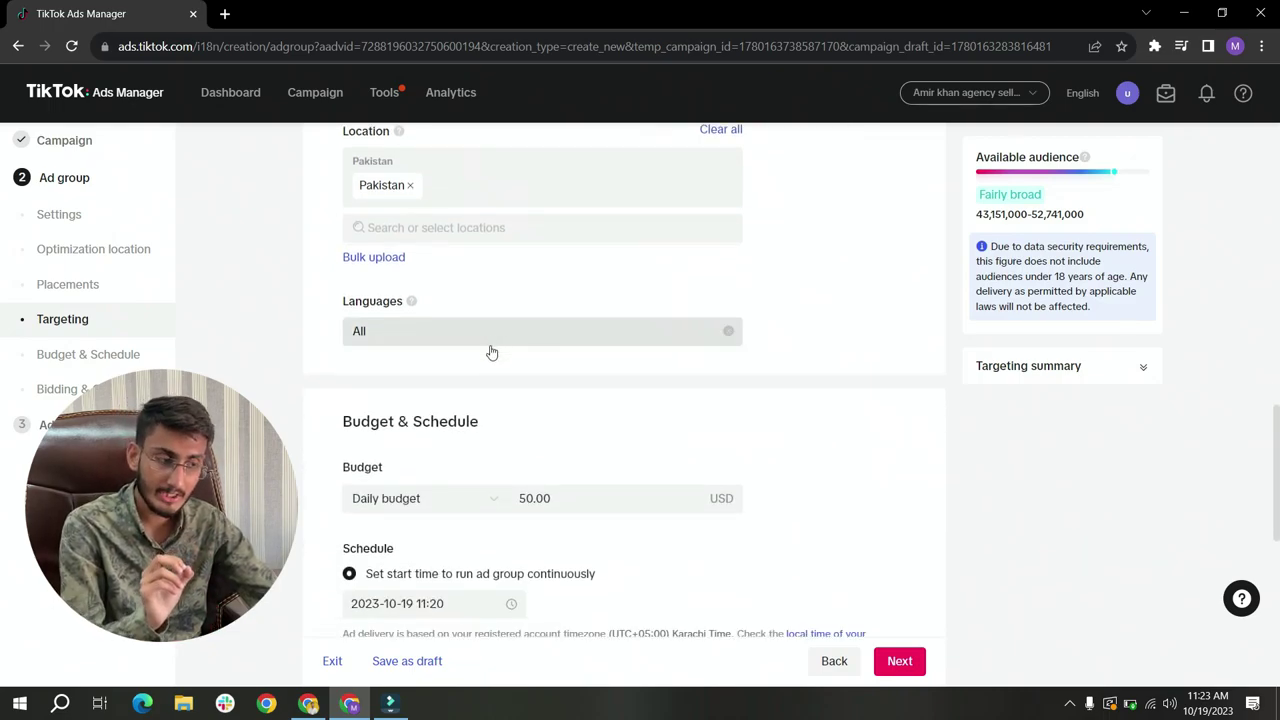
scroll(491, 352, down, 1)
scroll(491, 352, down, 2)
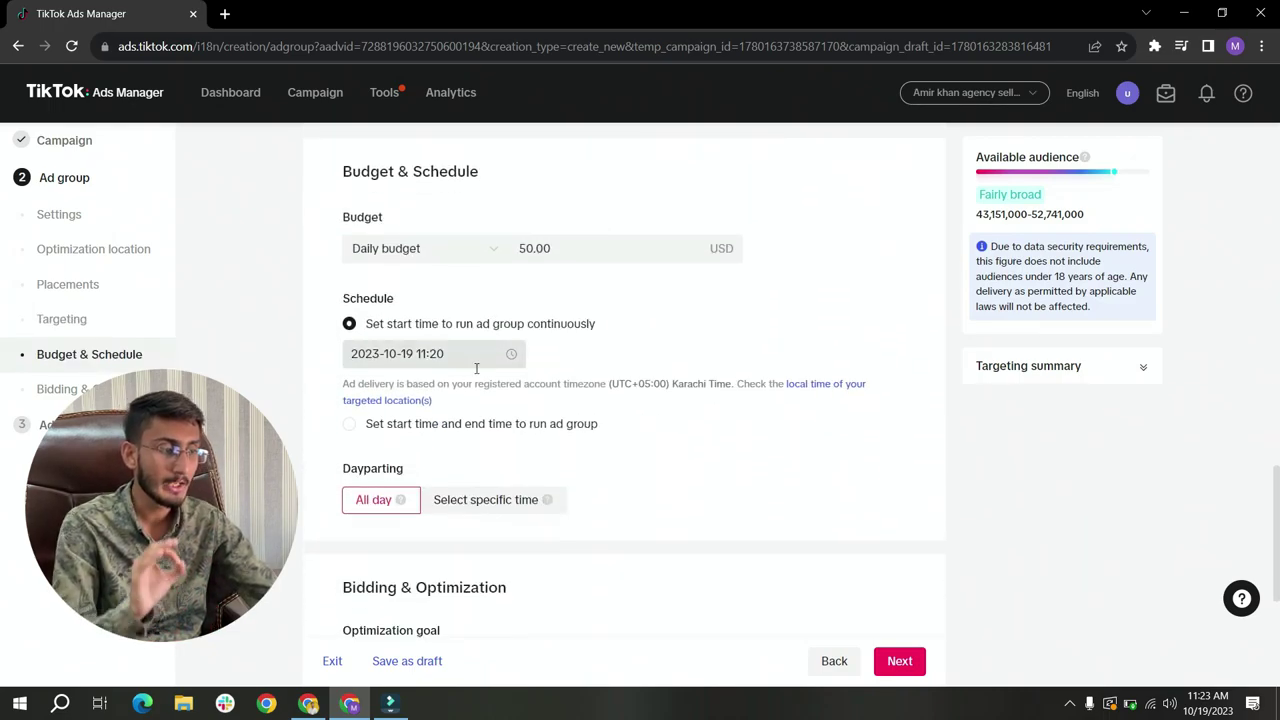
- Change the daily budget from 50.00 to 24.00 USD and dismiss the Energy Saver notice
double_click(543, 251)
text(24)
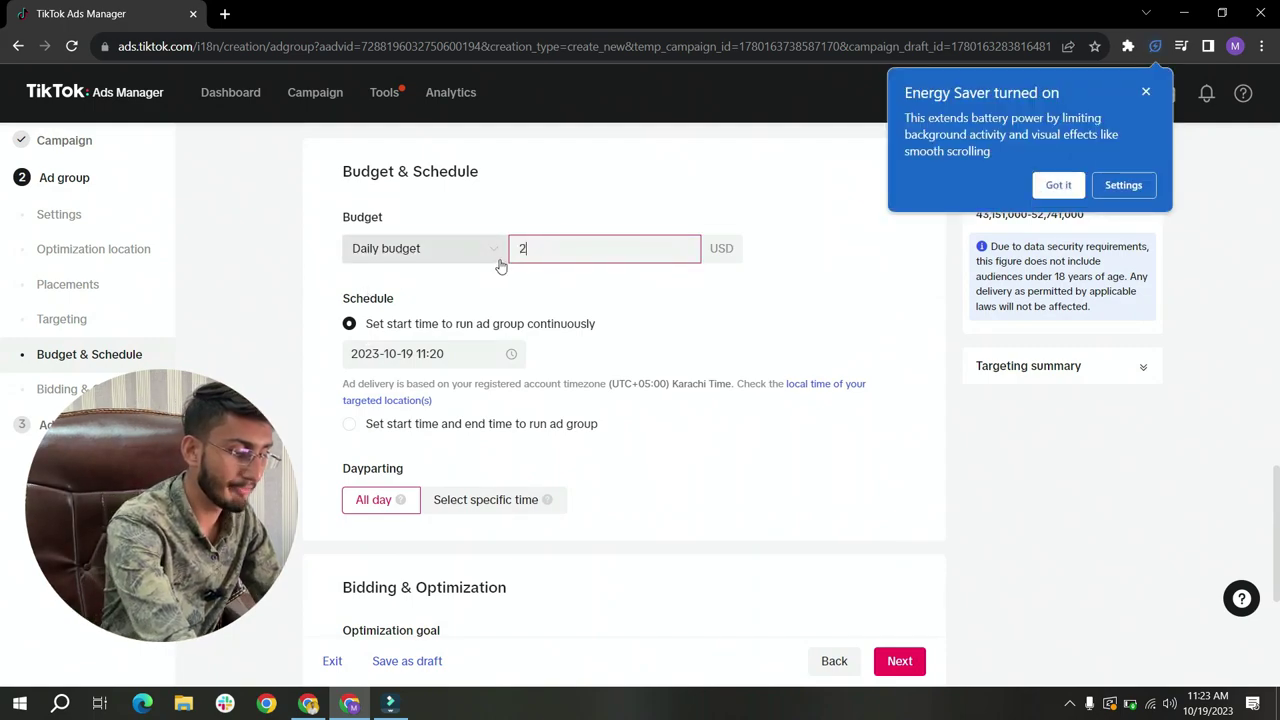
click(722, 323)
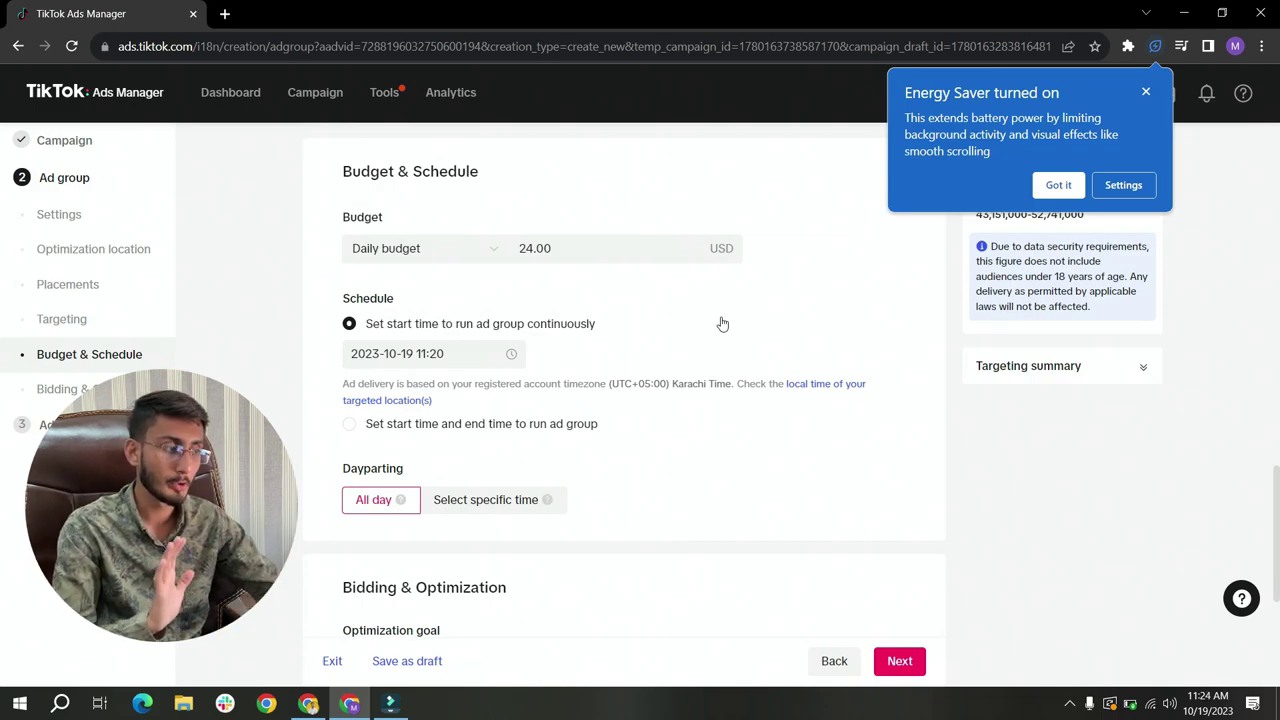
click(1058, 184)
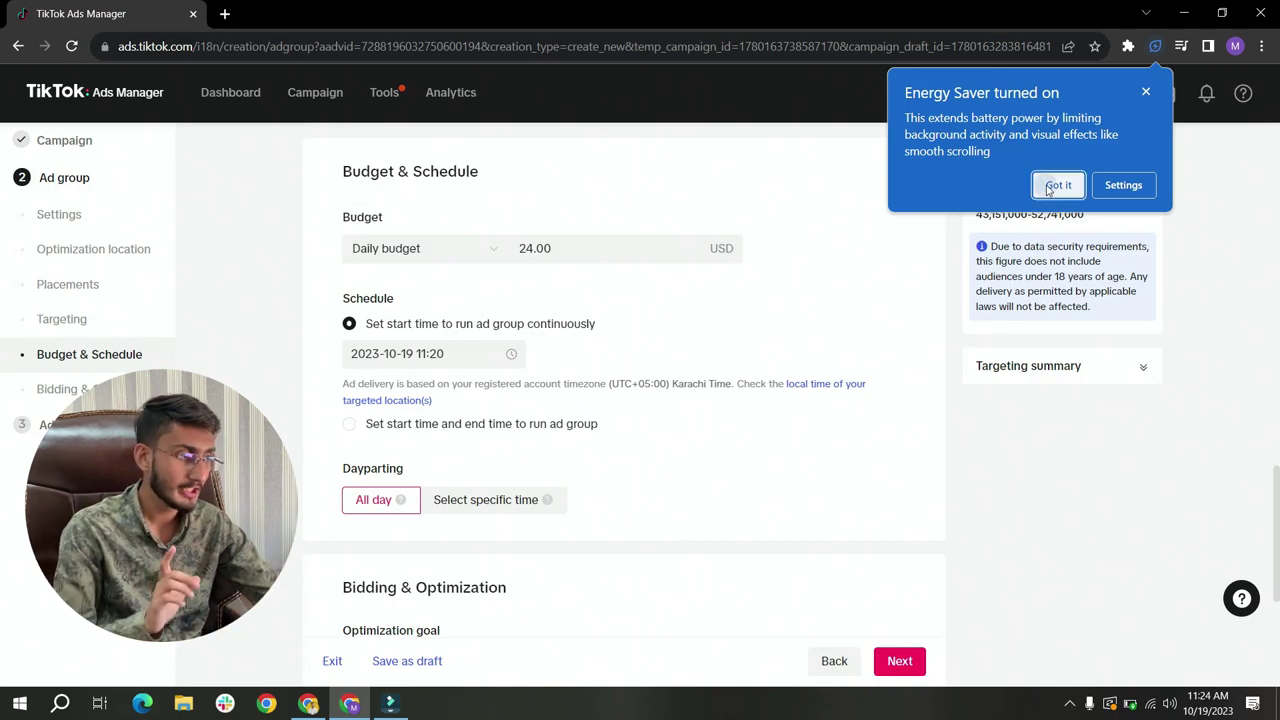
click(792, 326)
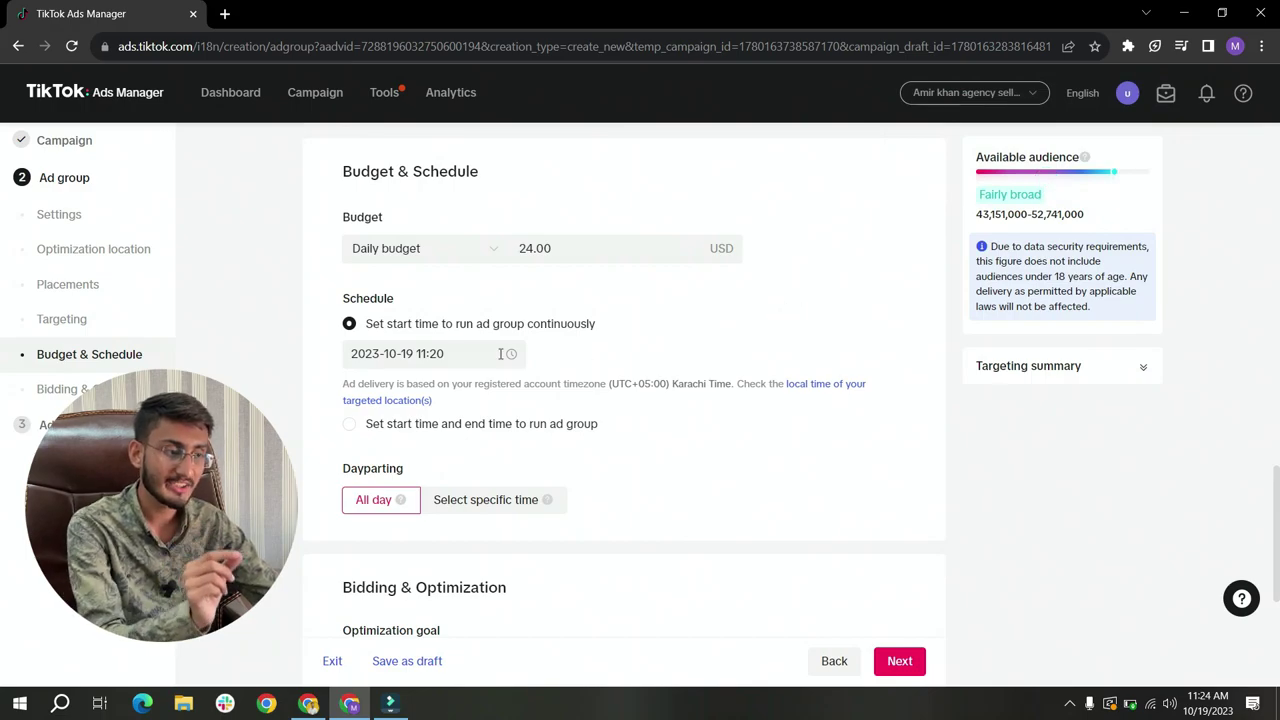
- Keep Conversion as the optimization goal and move on to ad setup
scroll(497, 356, down, 1)
scroll(497, 358, down, 1)
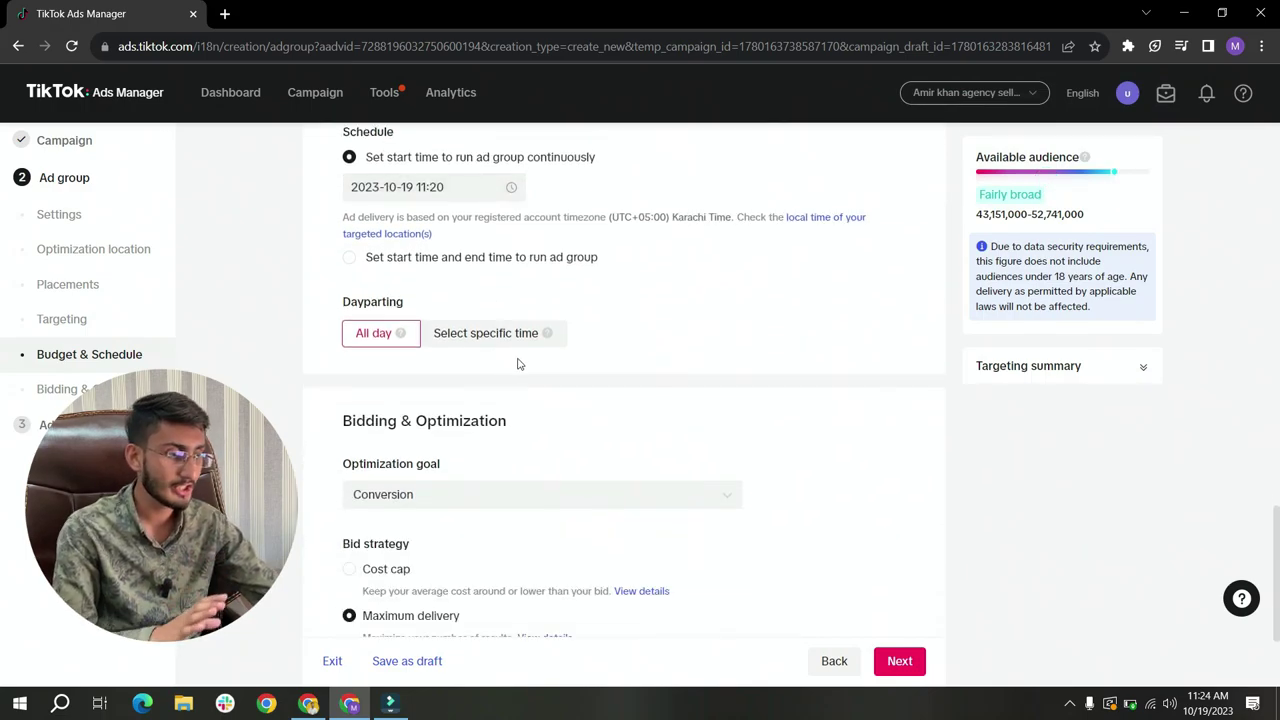
scroll(517, 363, down, 1)
scroll(517, 363, down, 1)
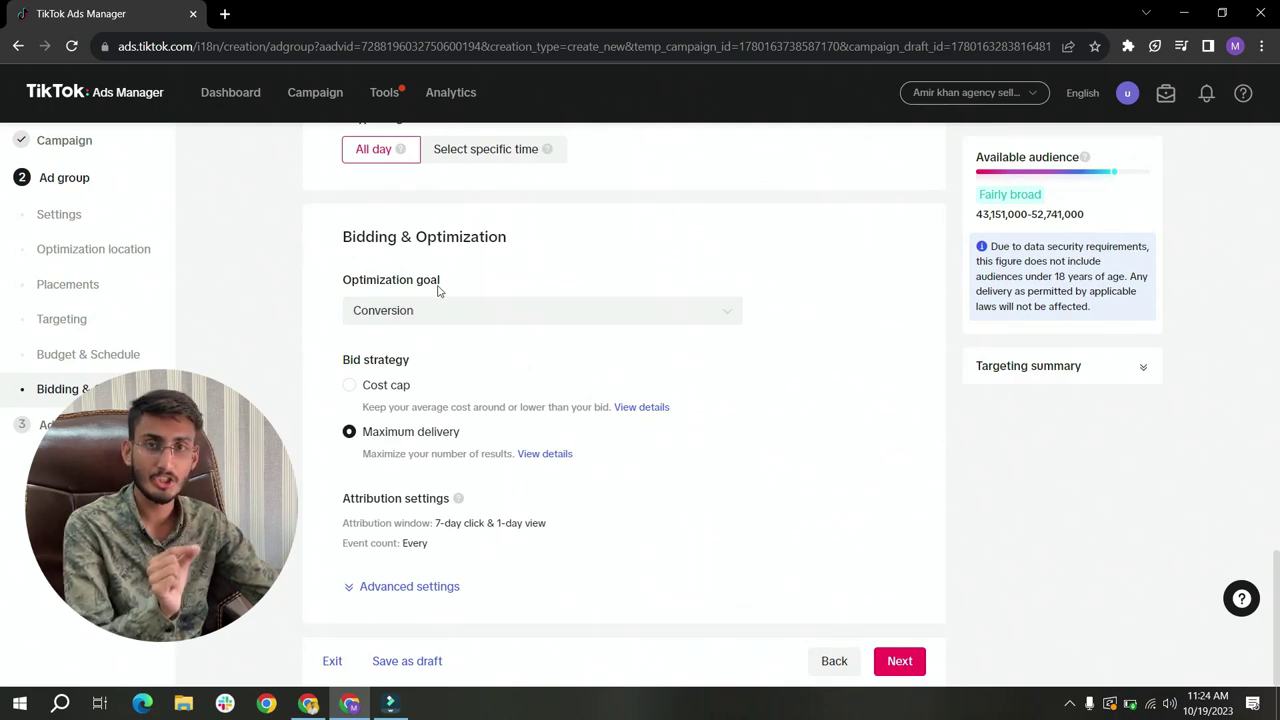
click(466, 315)
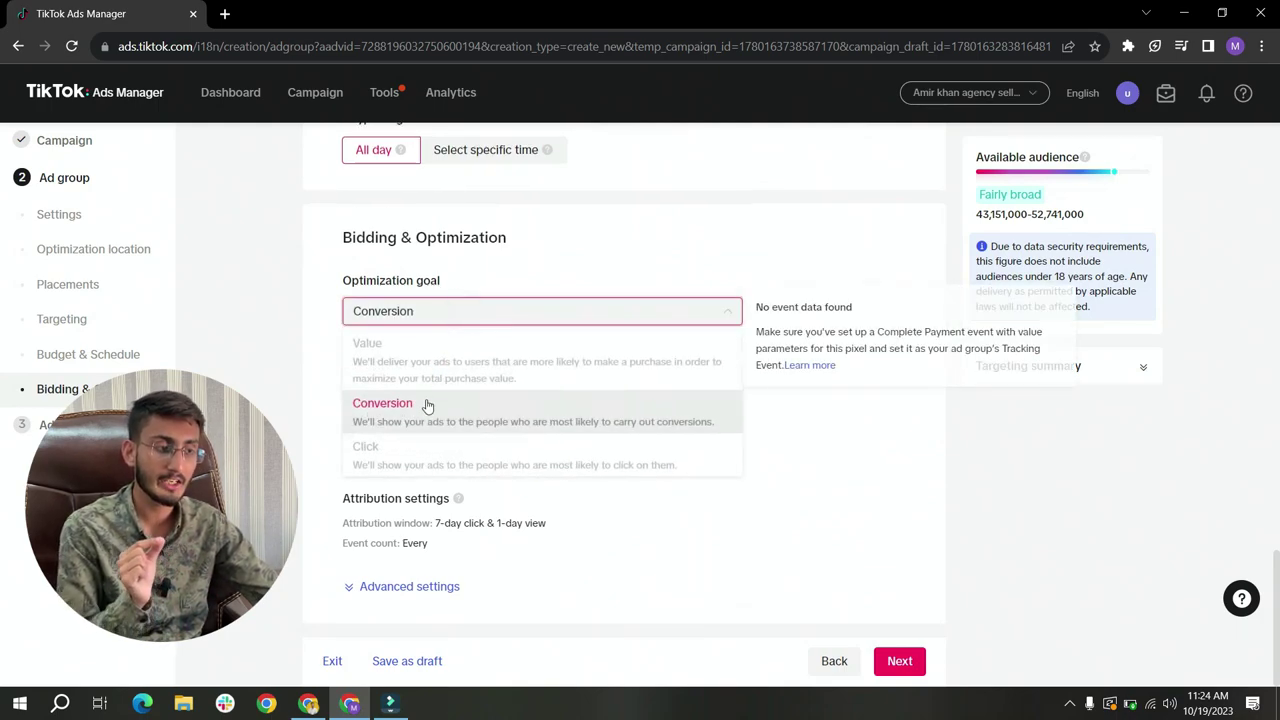
click(426, 404)
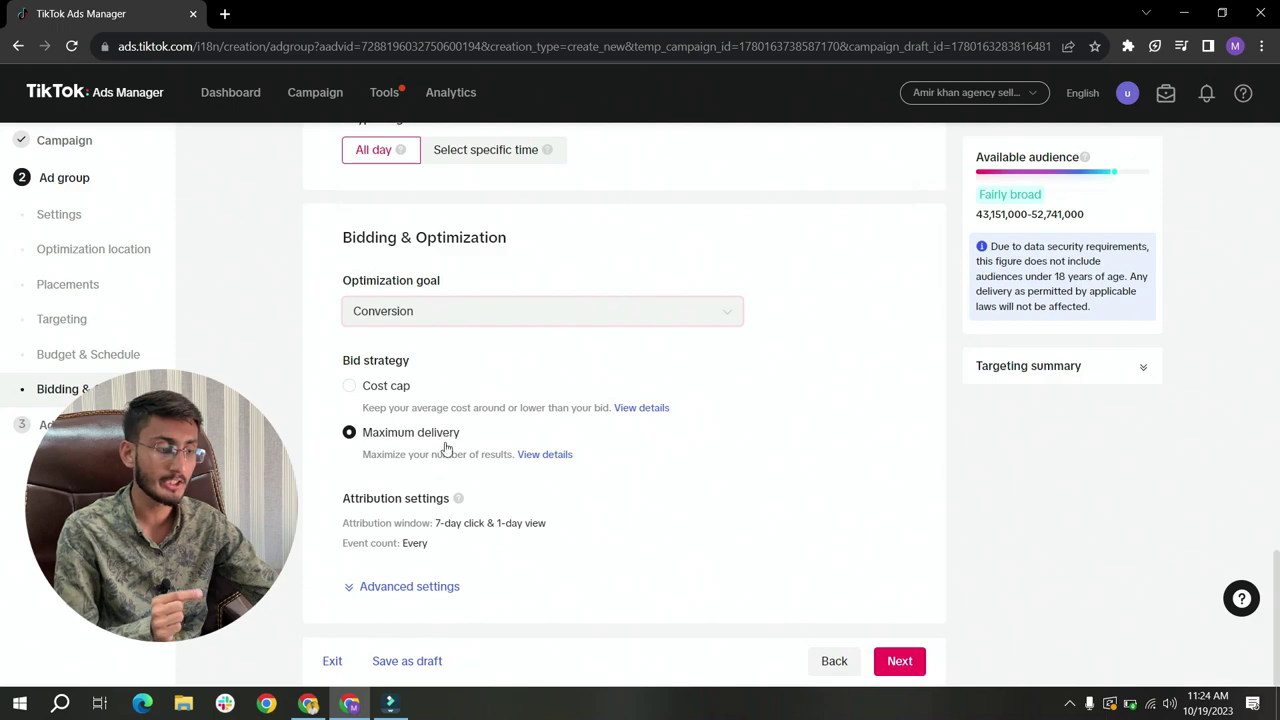
click(901, 662)
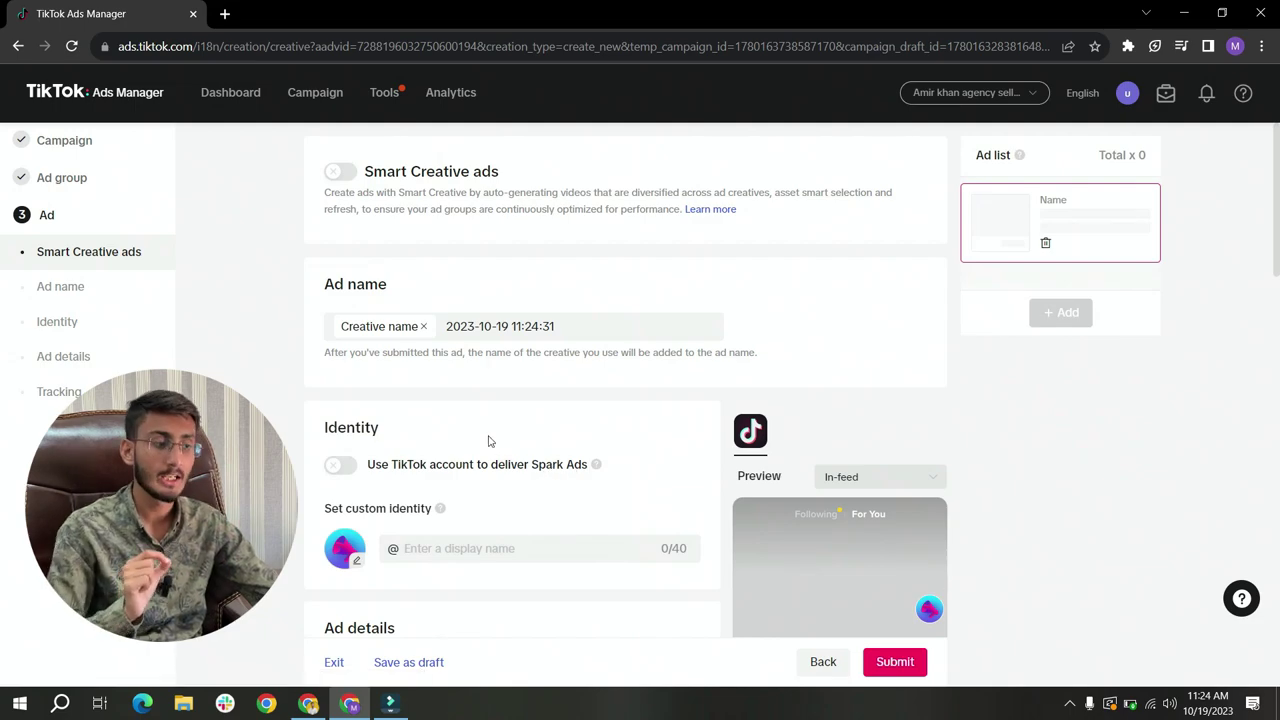
- Enable Spark Ads with a TikTok account and rename the ad Product1
scroll(498, 414, down, 1)
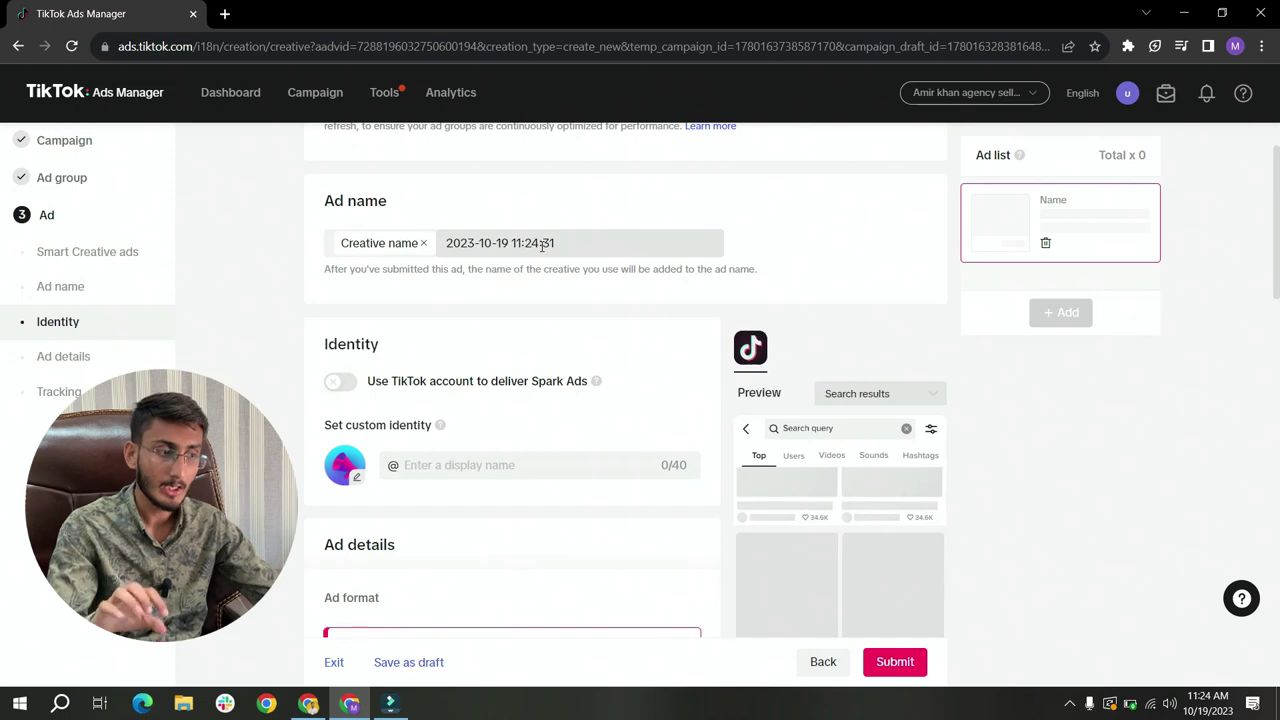
click(343, 396)
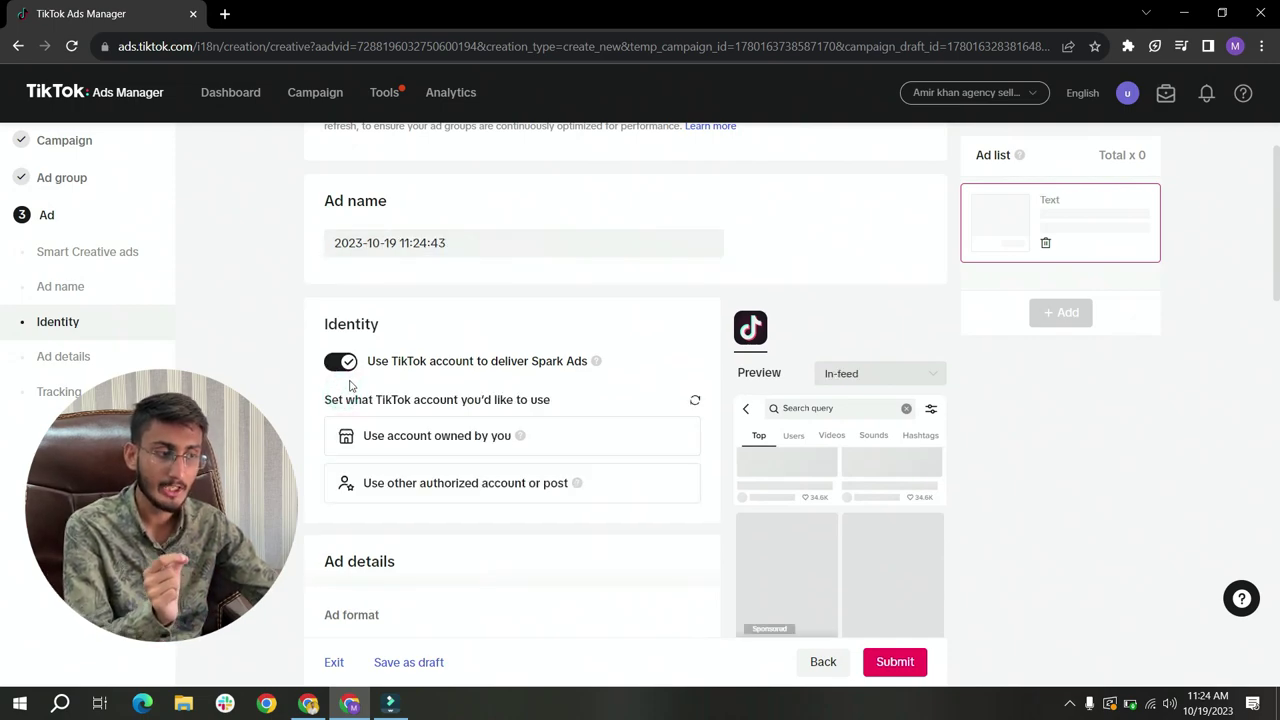
drag(466, 246, 314, 268)
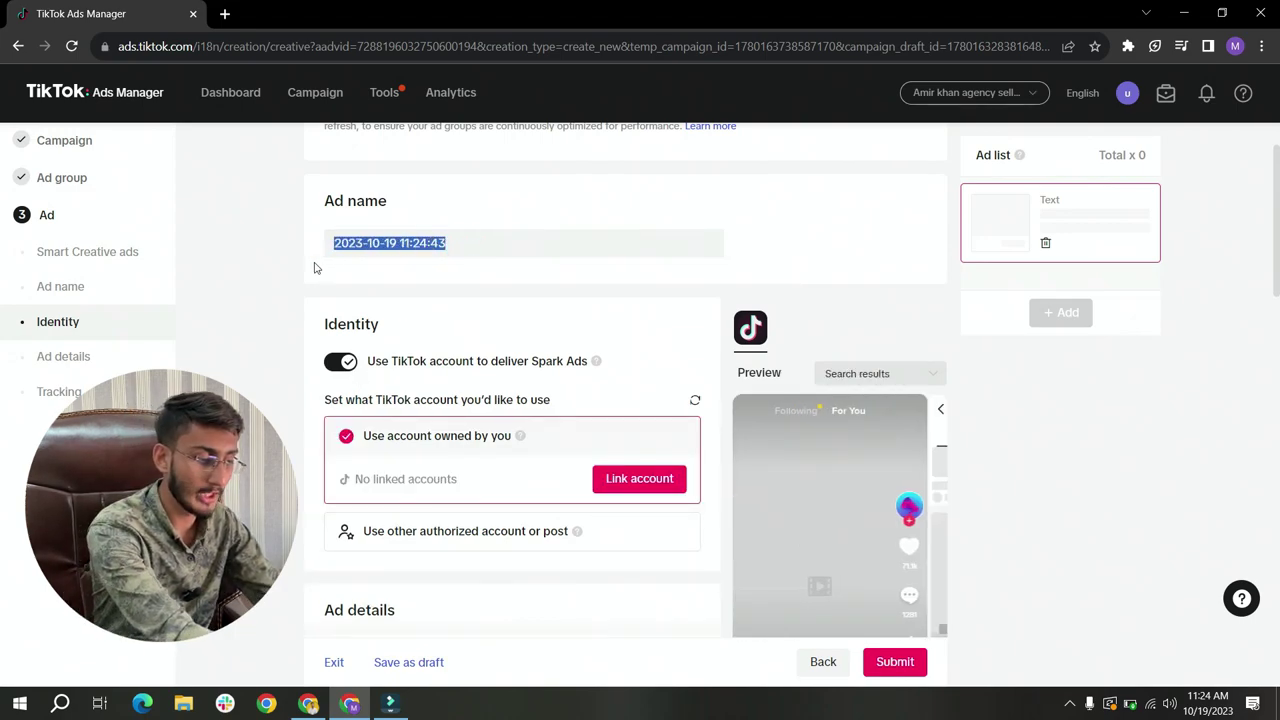
text(Product1)
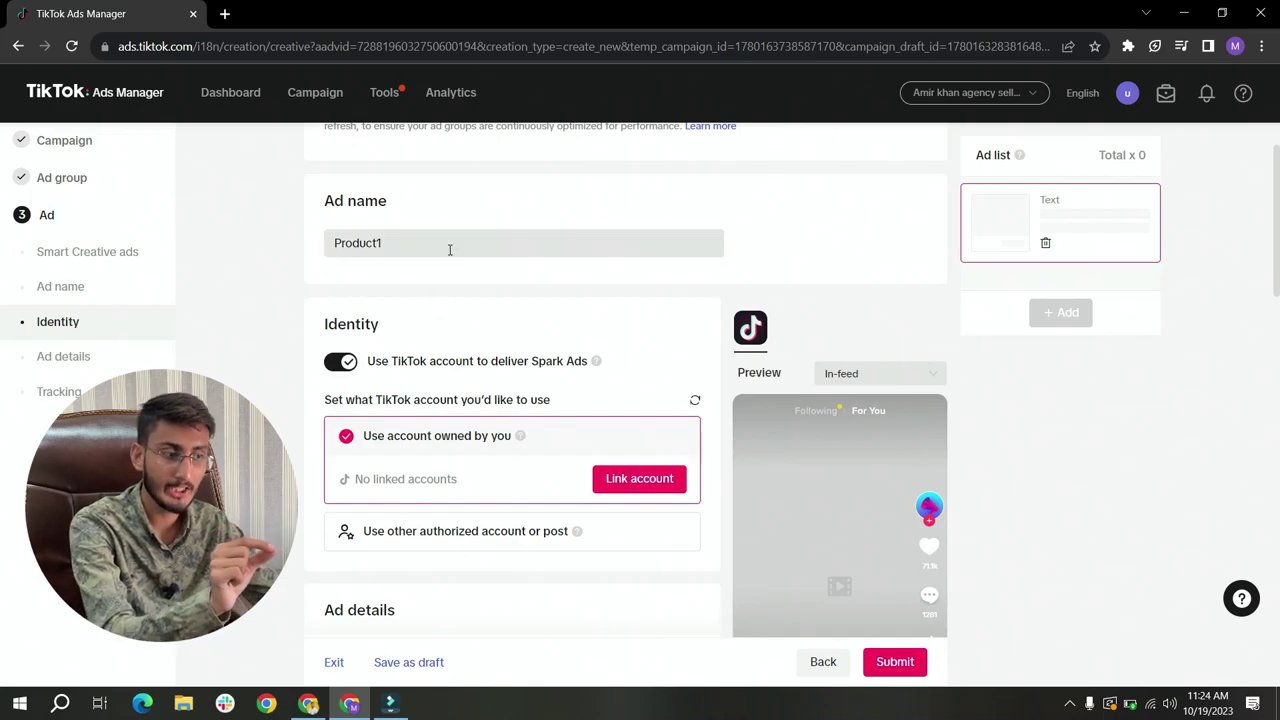
scroll(467, 305, down, 1)
scroll(465, 311, down, 1)
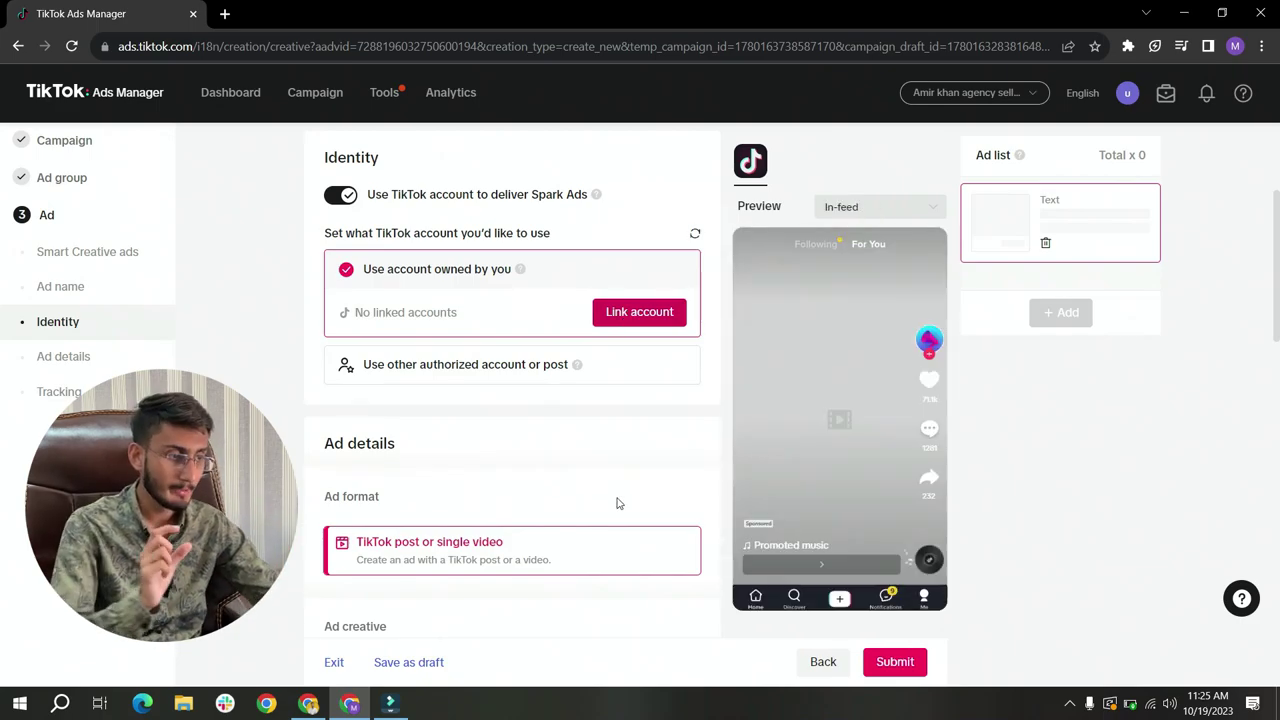
- Try adding a TikTok post as the ad's creative
scroll(618, 502, down, 3)
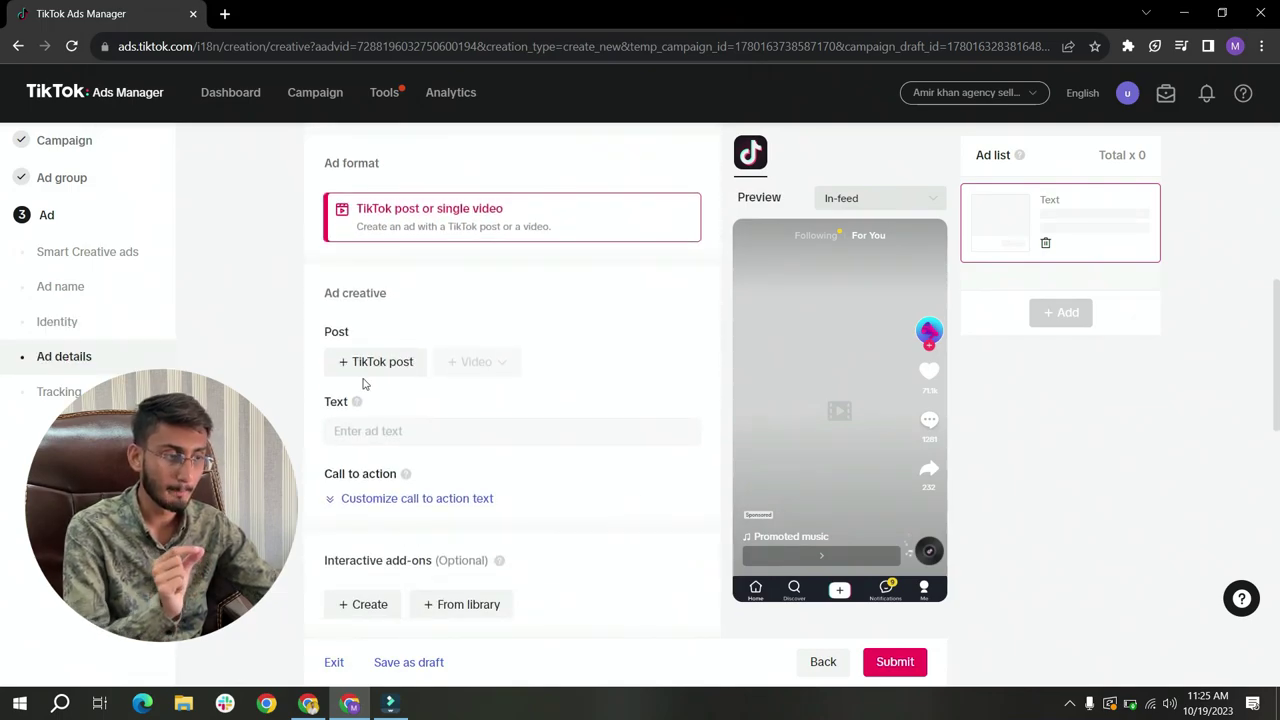
mouse_move(356, 399)
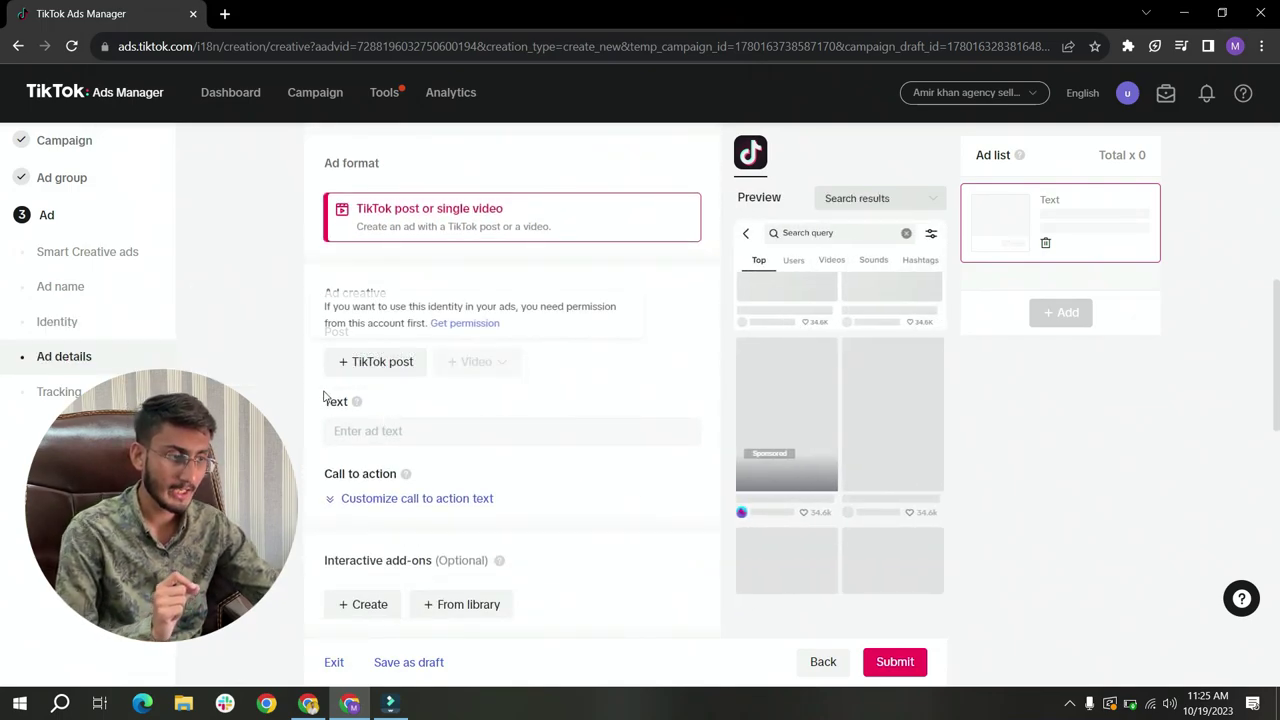
click(385, 363)
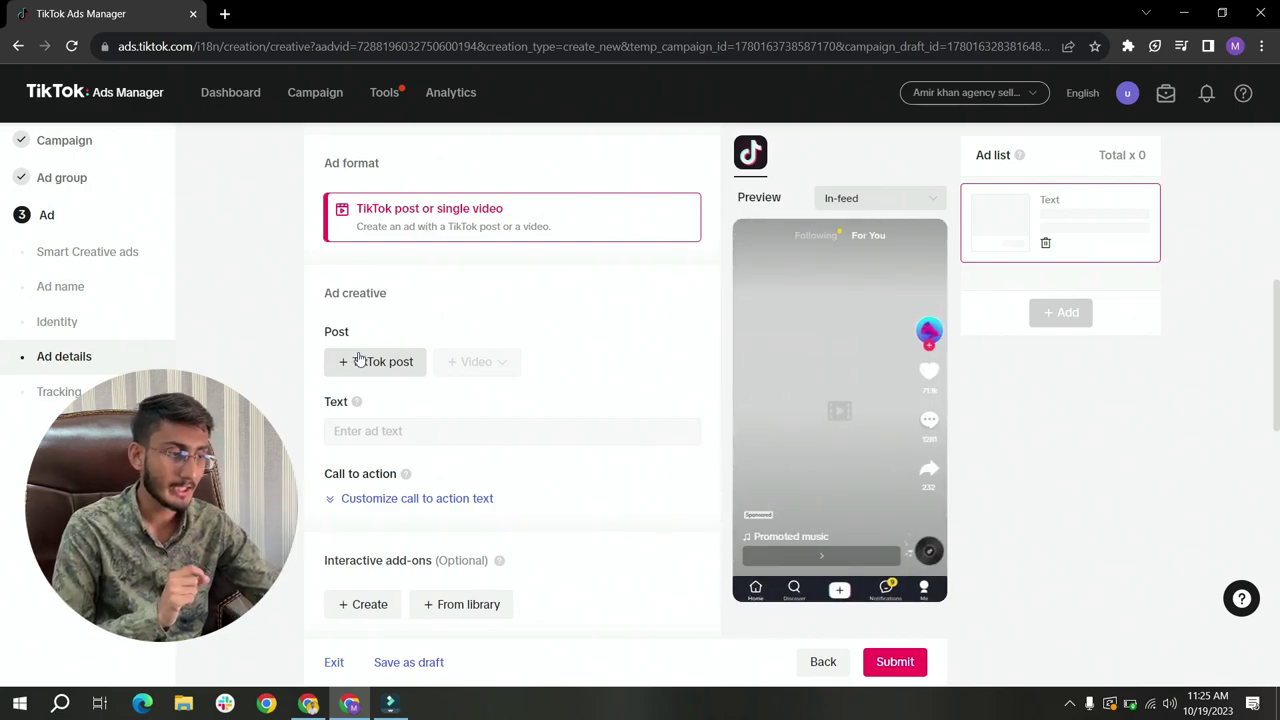
- Change the call to action from Dynamic to Standard with Shop now
scroll(408, 410, down, 2)
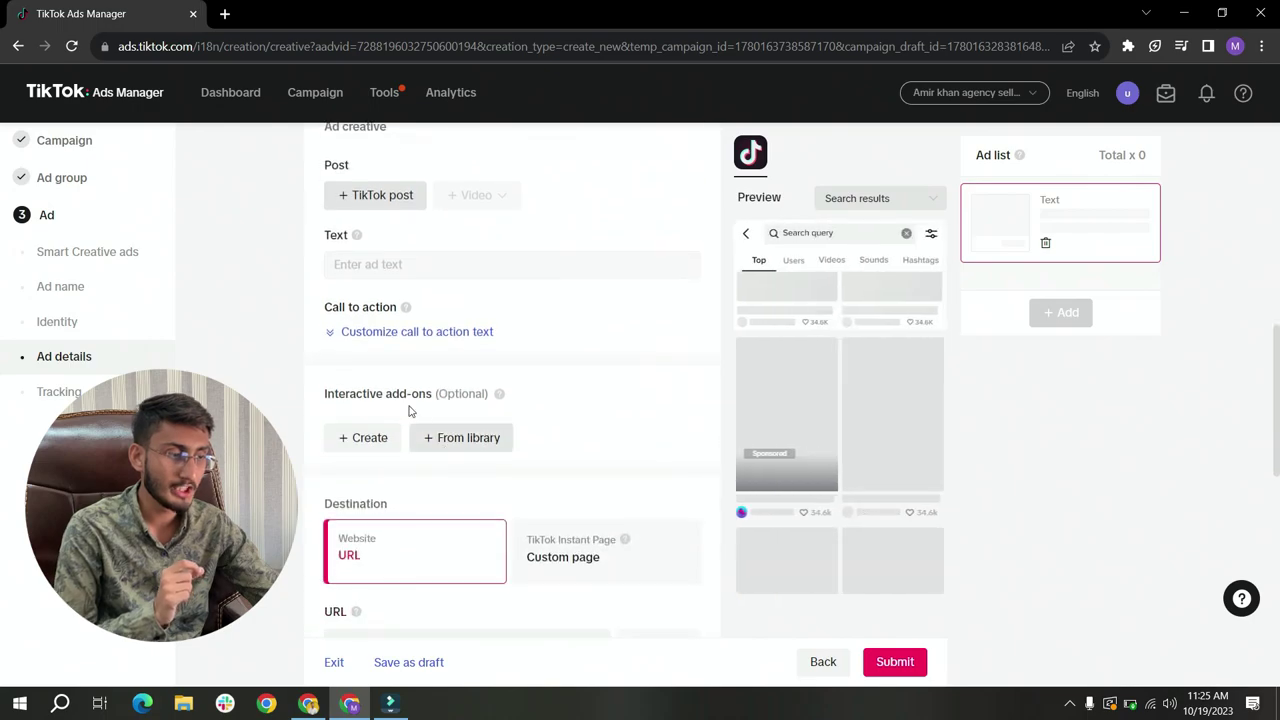
click(444, 334)
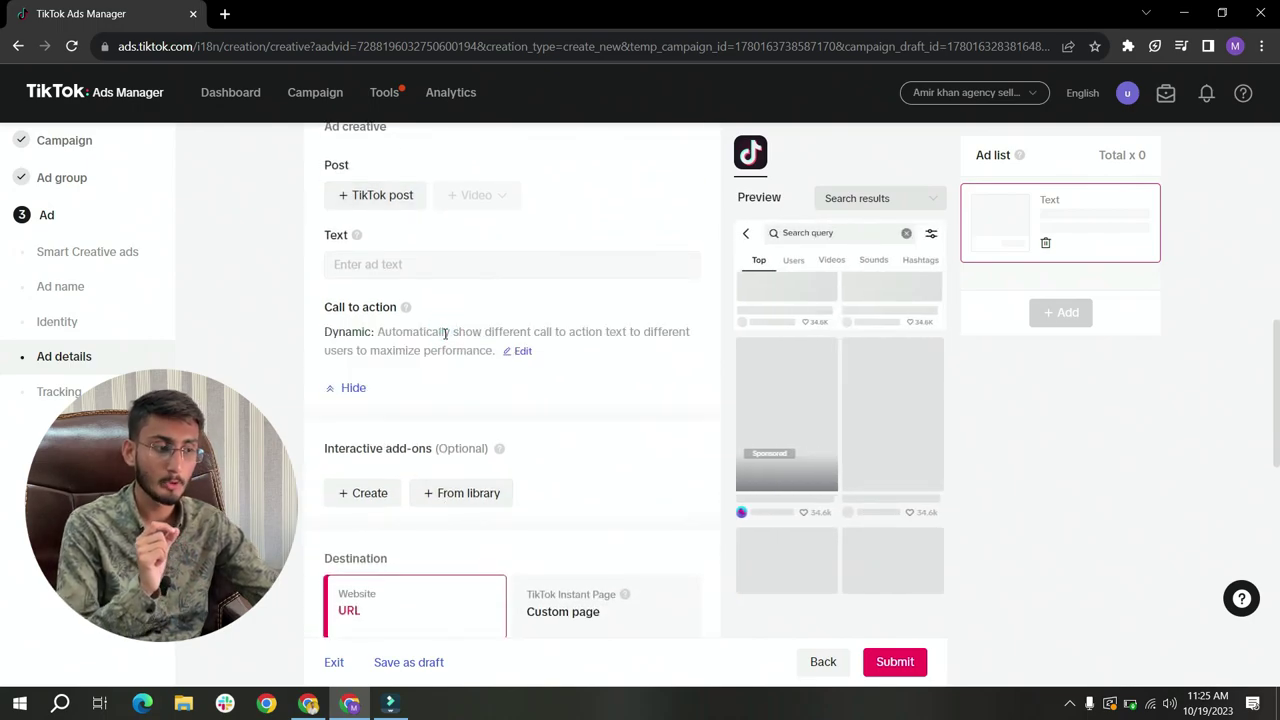
click(522, 351)
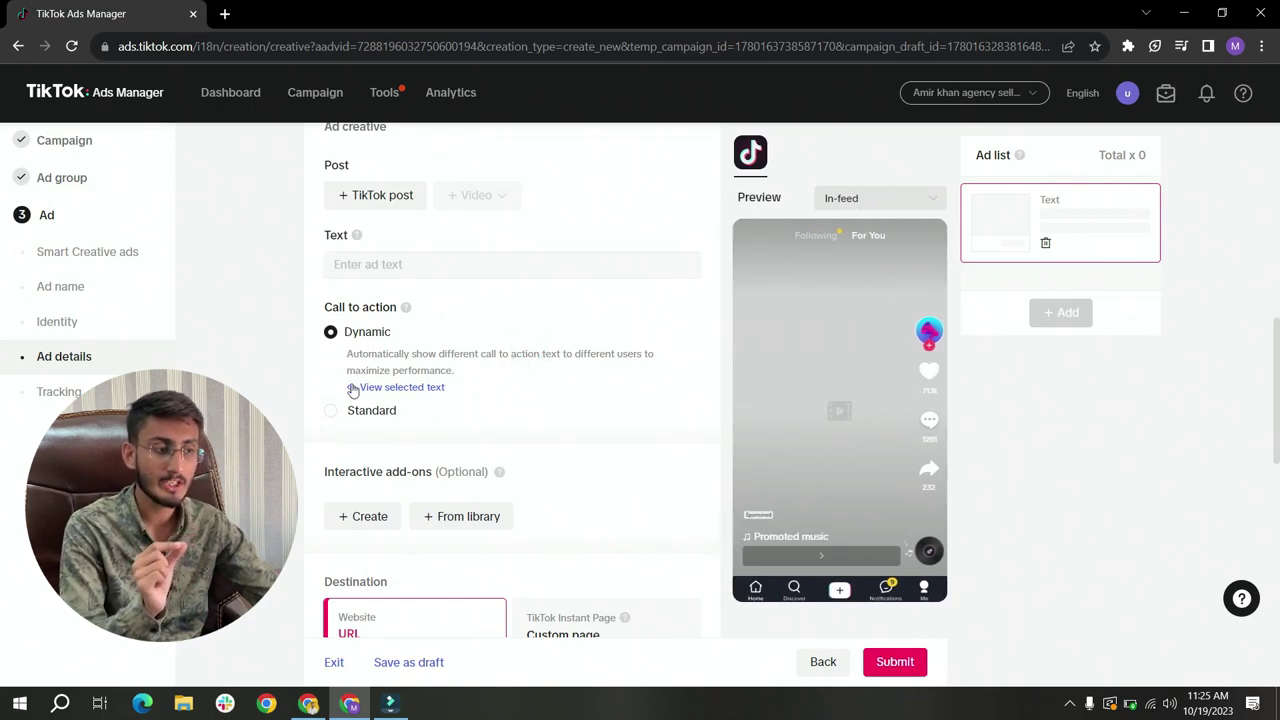
click(332, 413)
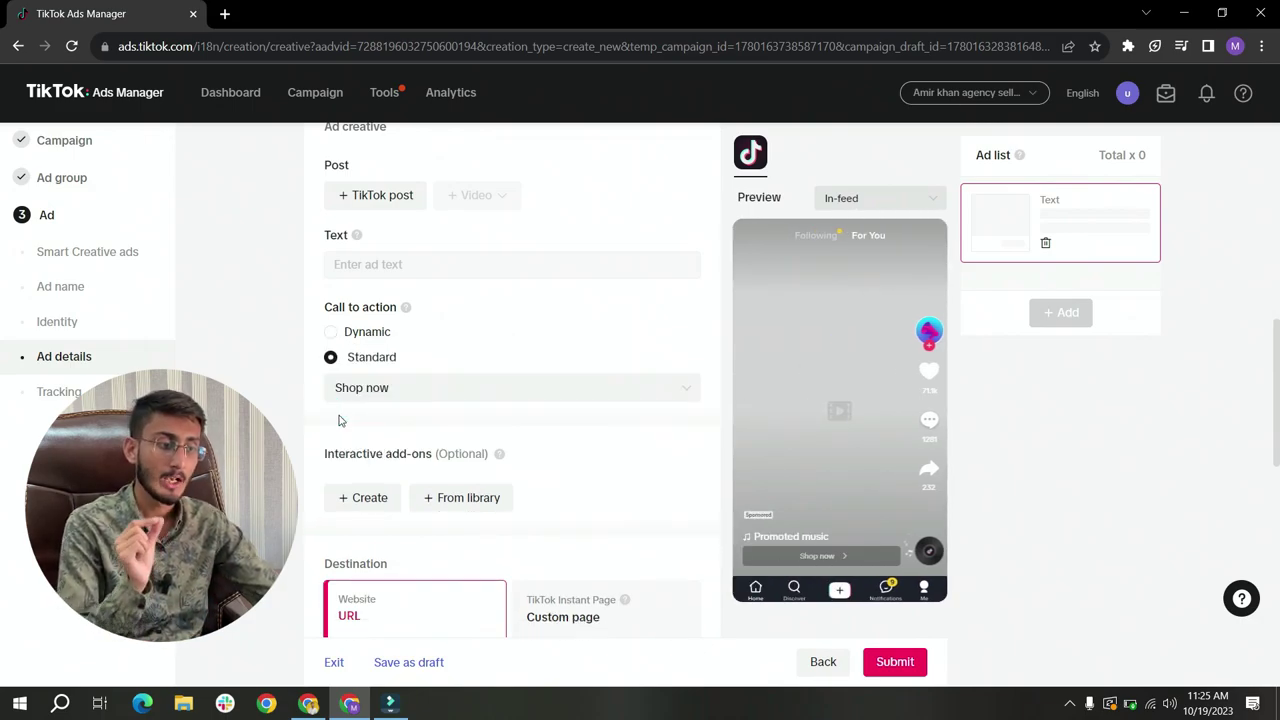
click(397, 396)
click(397, 396)
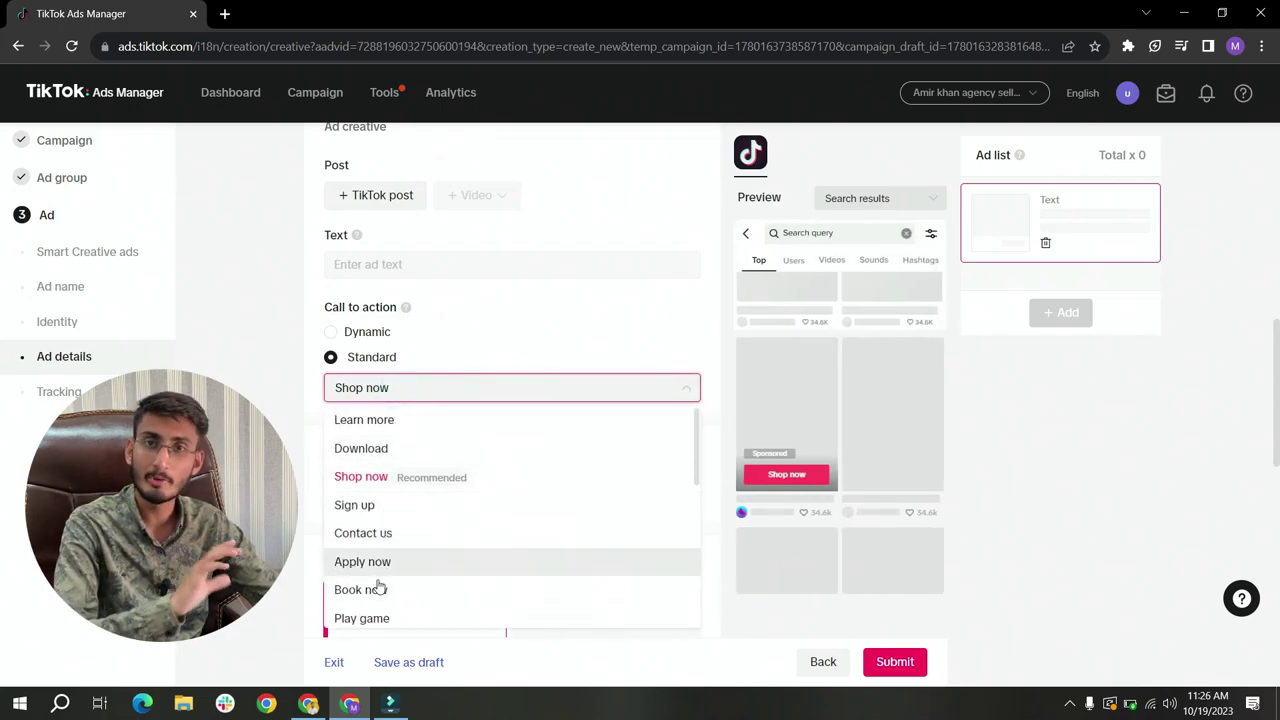
click(388, 486)
- Fill the Destination website URL with the saved gaarage.online product page address
scroll(634, 503, down, 3)
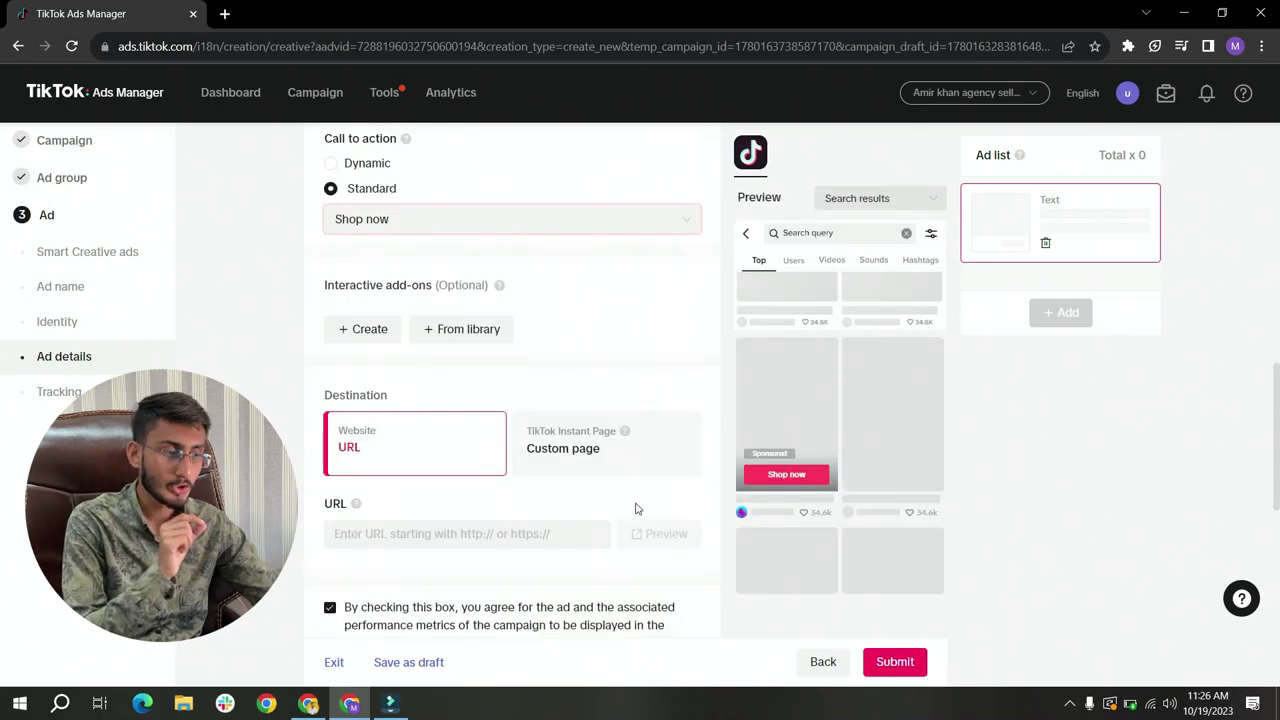
click(413, 452)
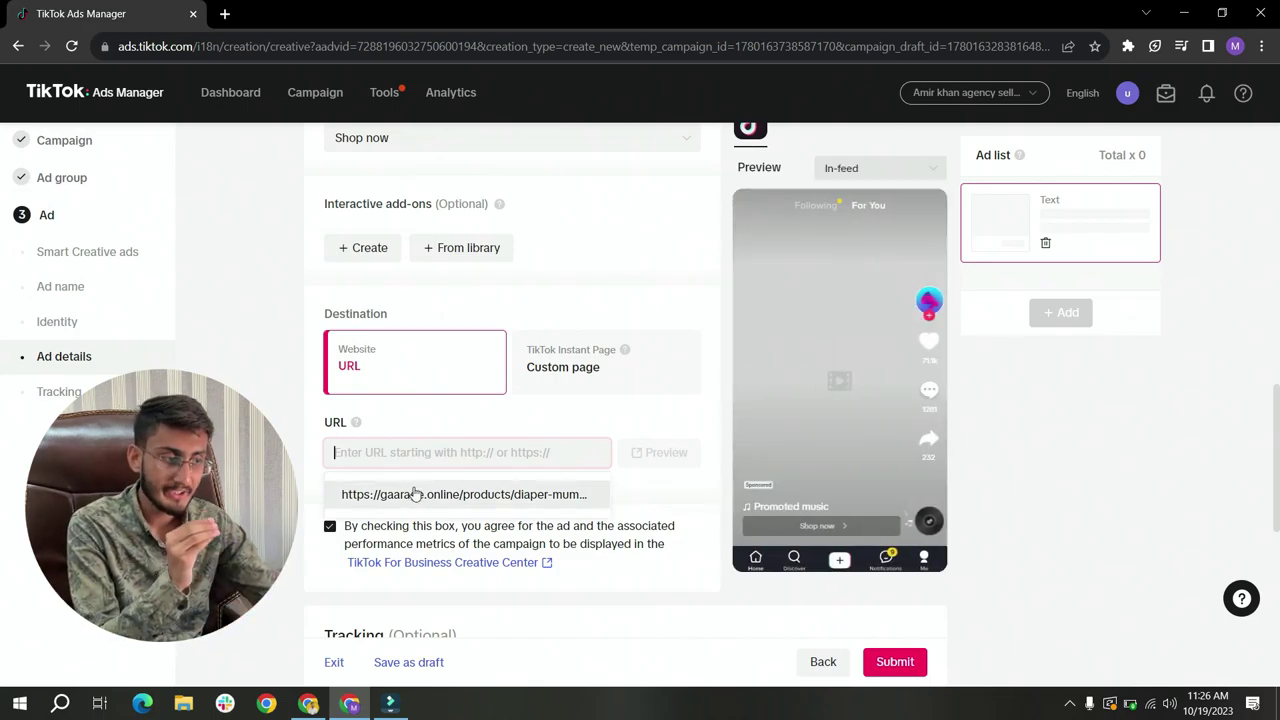
click(418, 500)
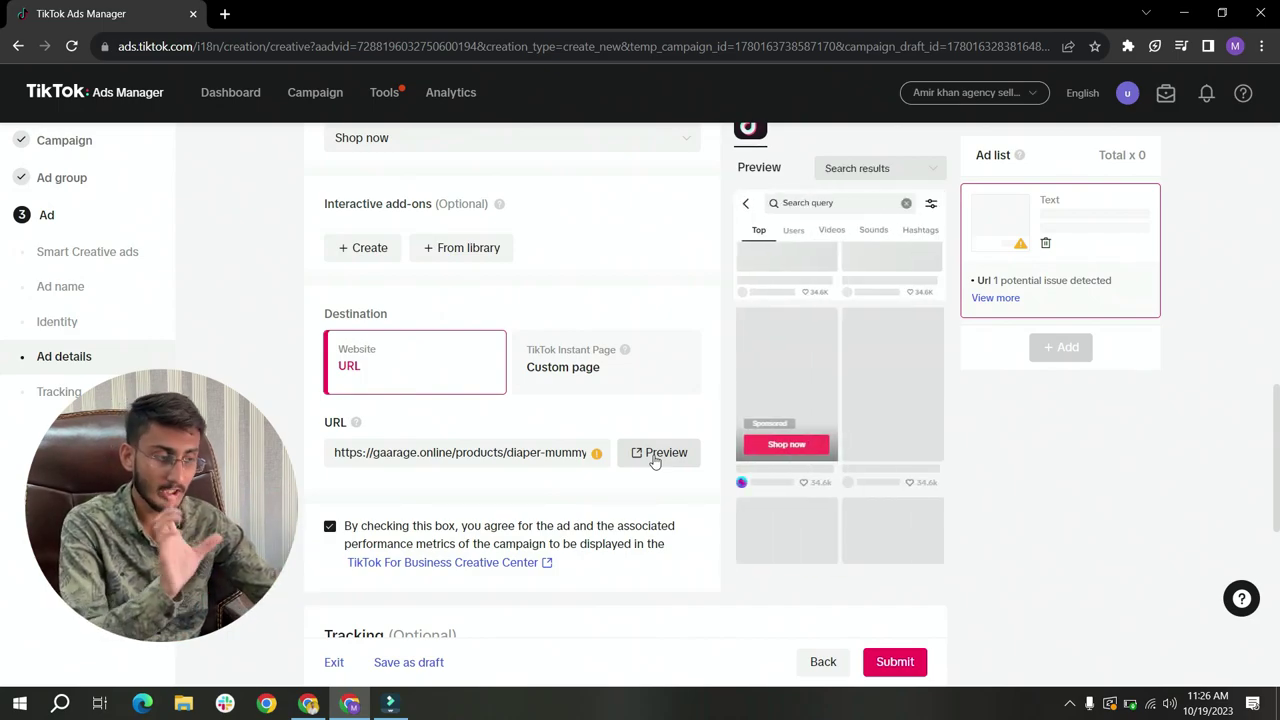
scroll(627, 460, down, 3)
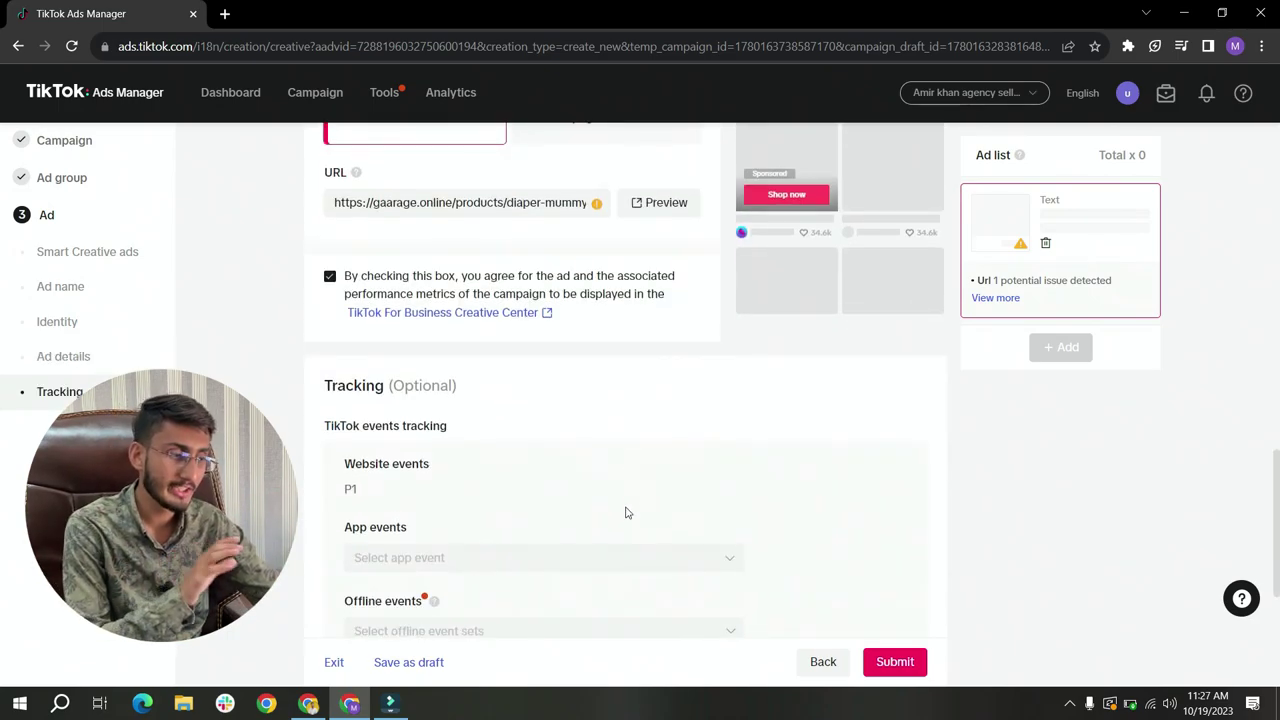
scroll(627, 510, down, 3)
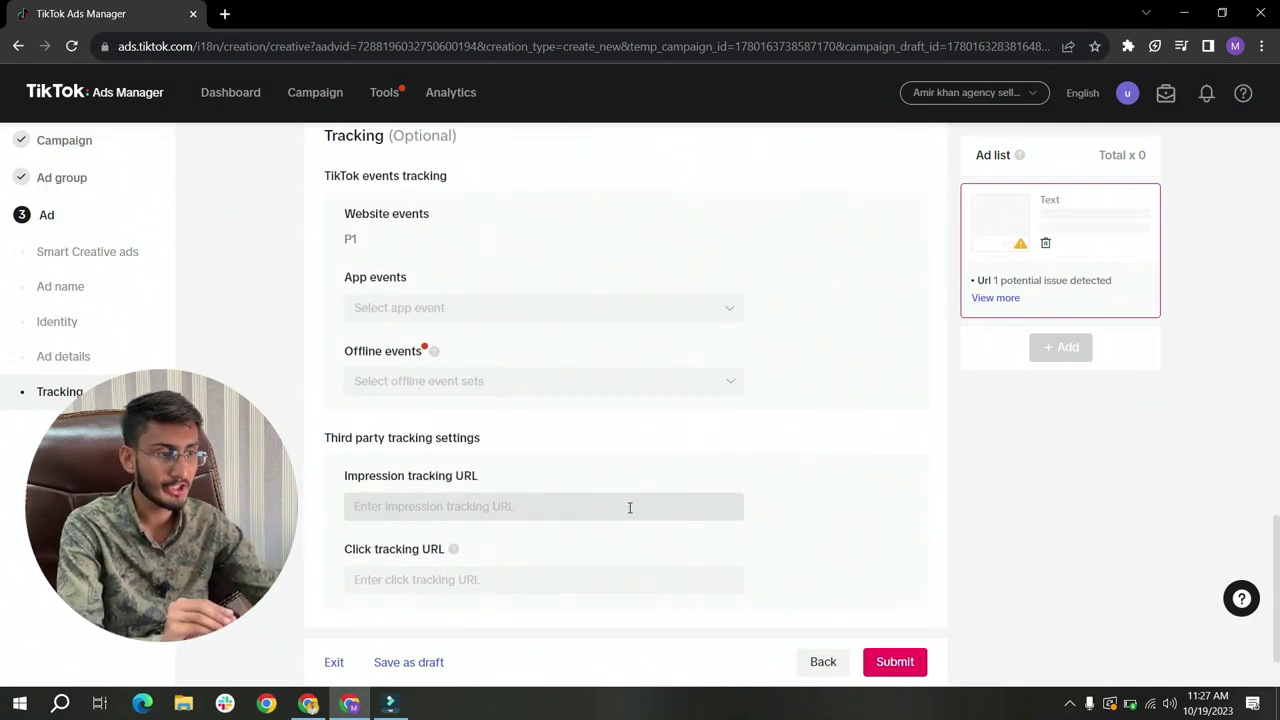